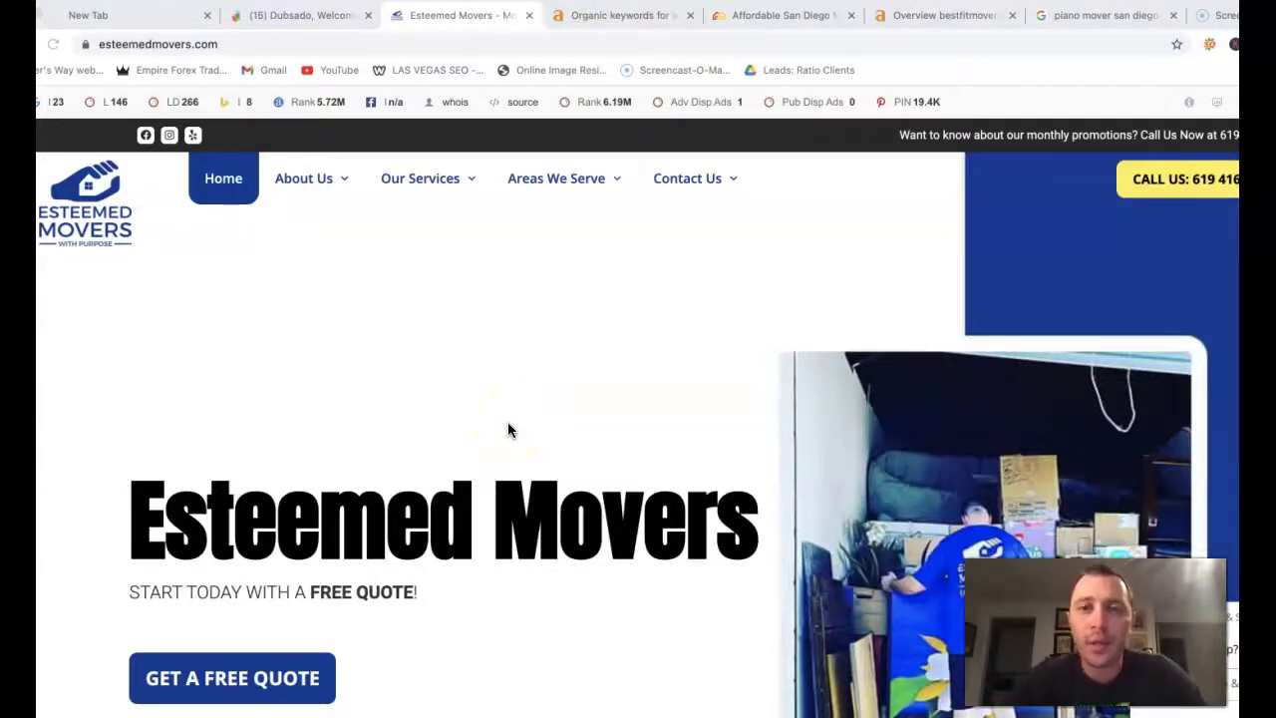
Step: Examine the Esteemed Movers homepage from the hero section through How It Works to the customer reviews
scroll(667, 399, down, 6)
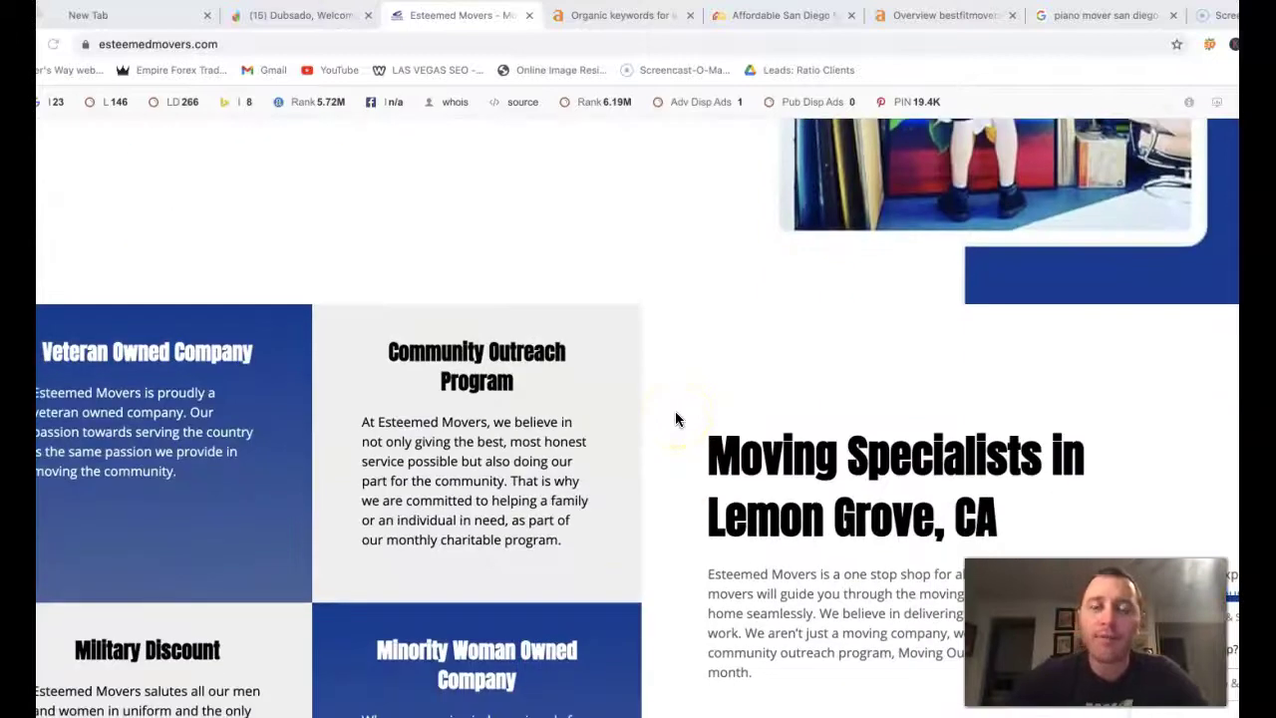
scroll(675, 419, down, 12)
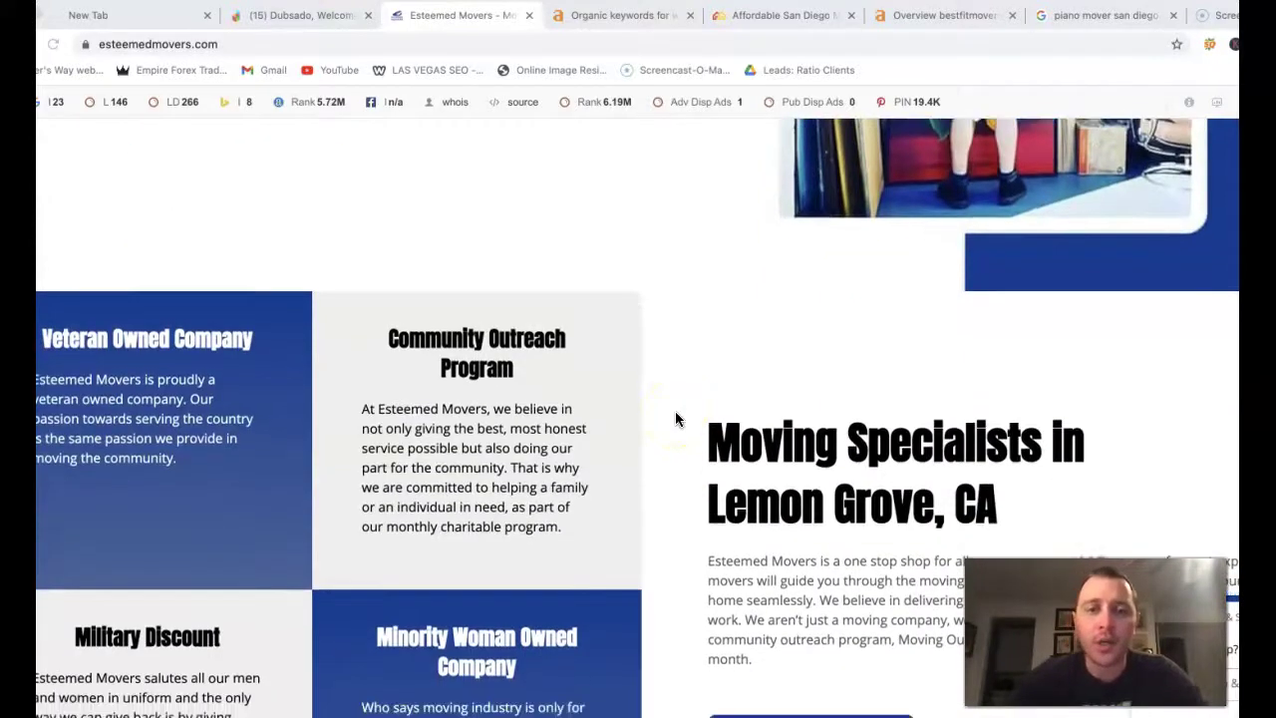
scroll(674, 419, down, 3)
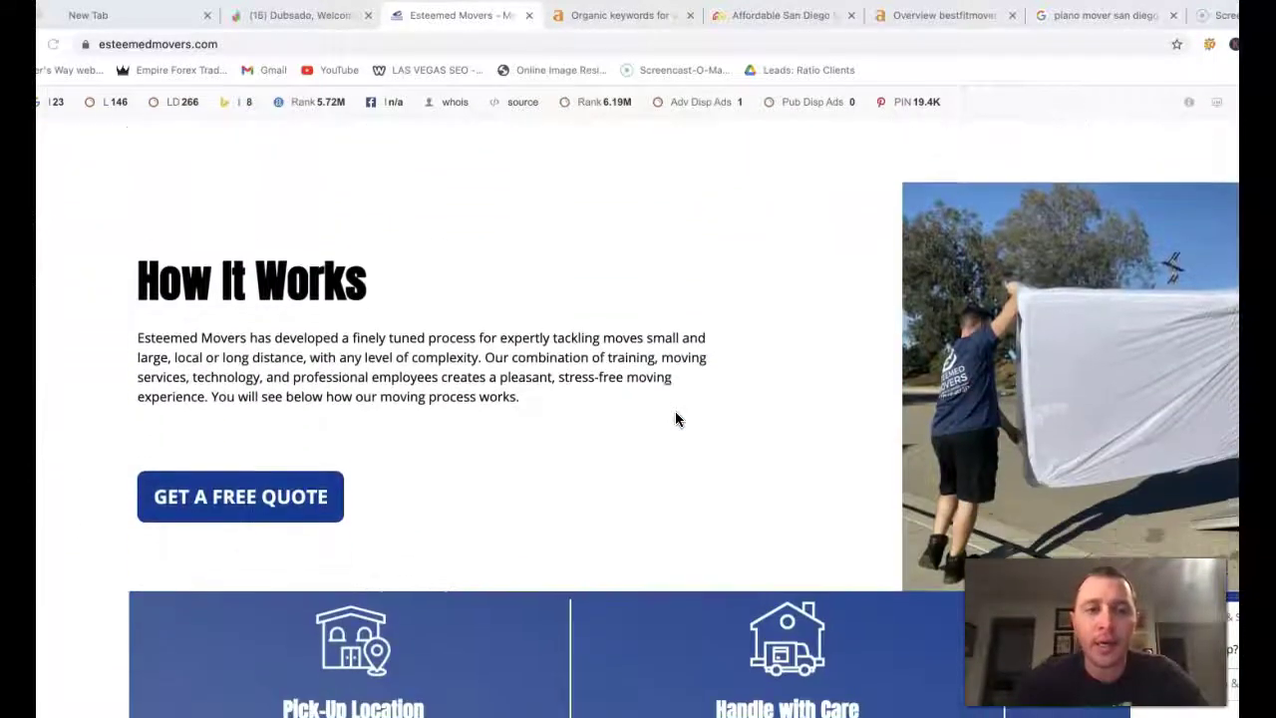
scroll(675, 419, down, 2)
scroll(675, 419, down, 11)
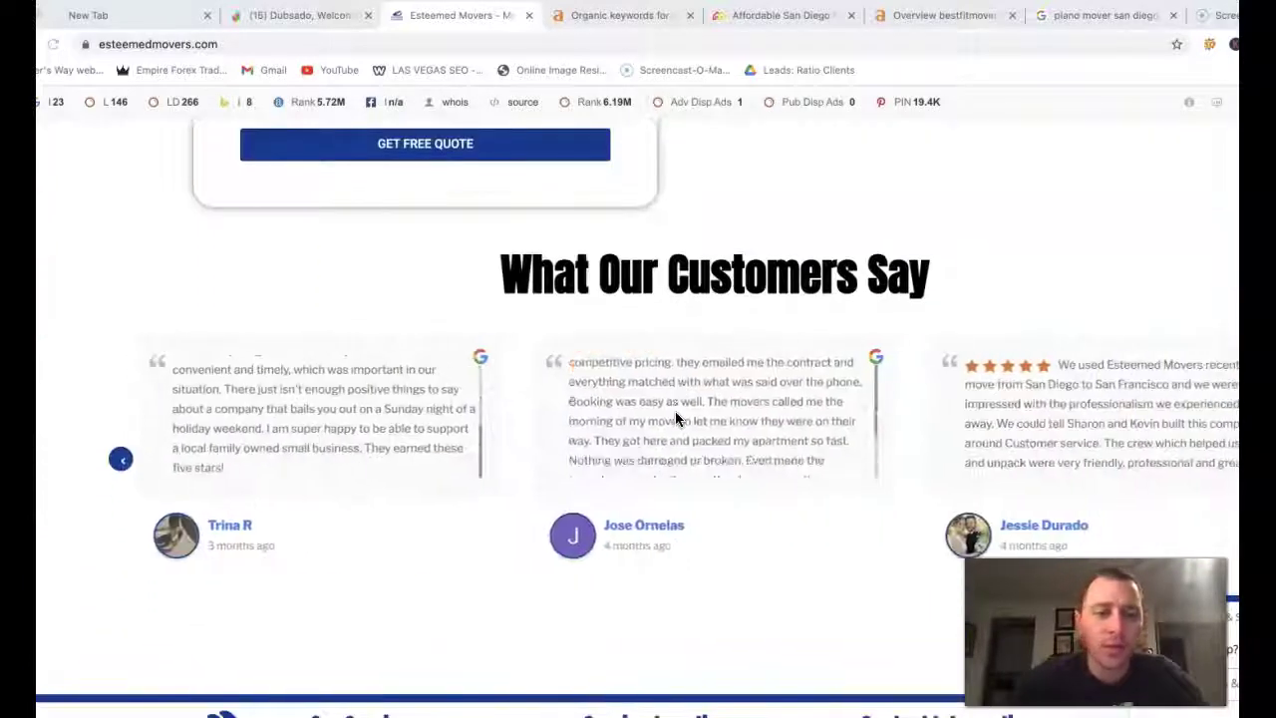
scroll(794, 209, up, 7)
scroll(795, 209, up, 5)
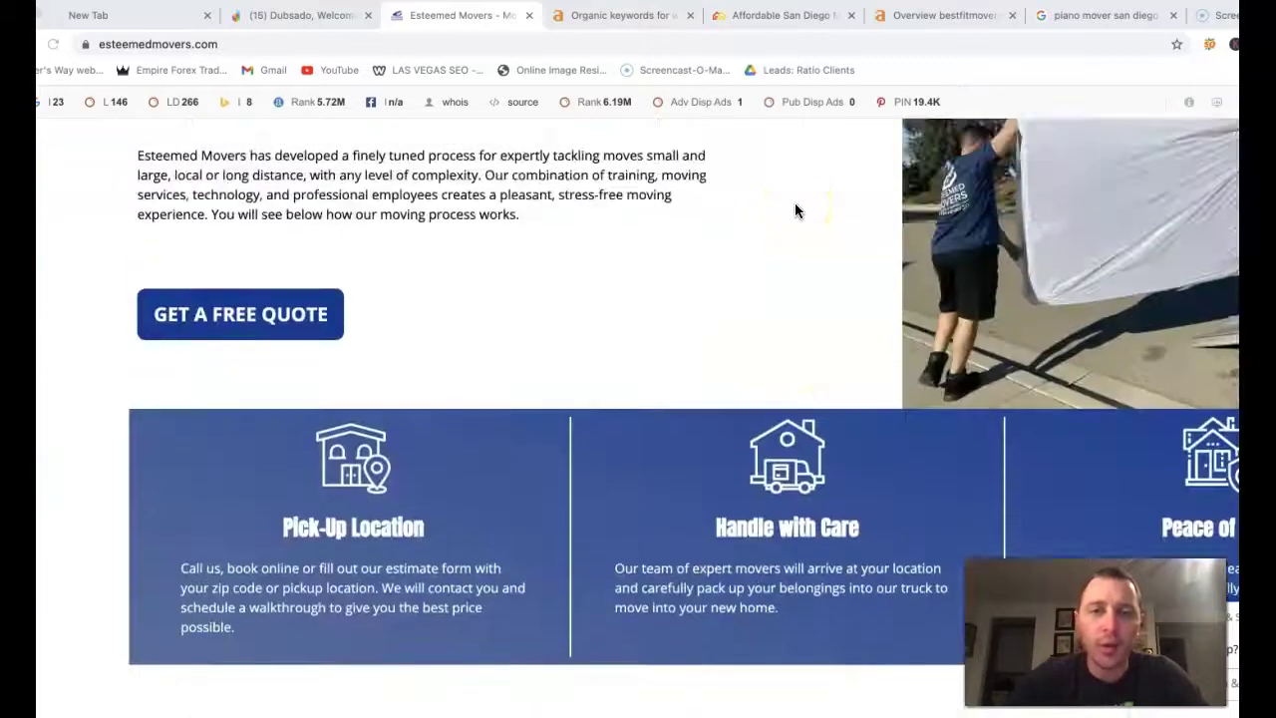
right_click(1043, 279)
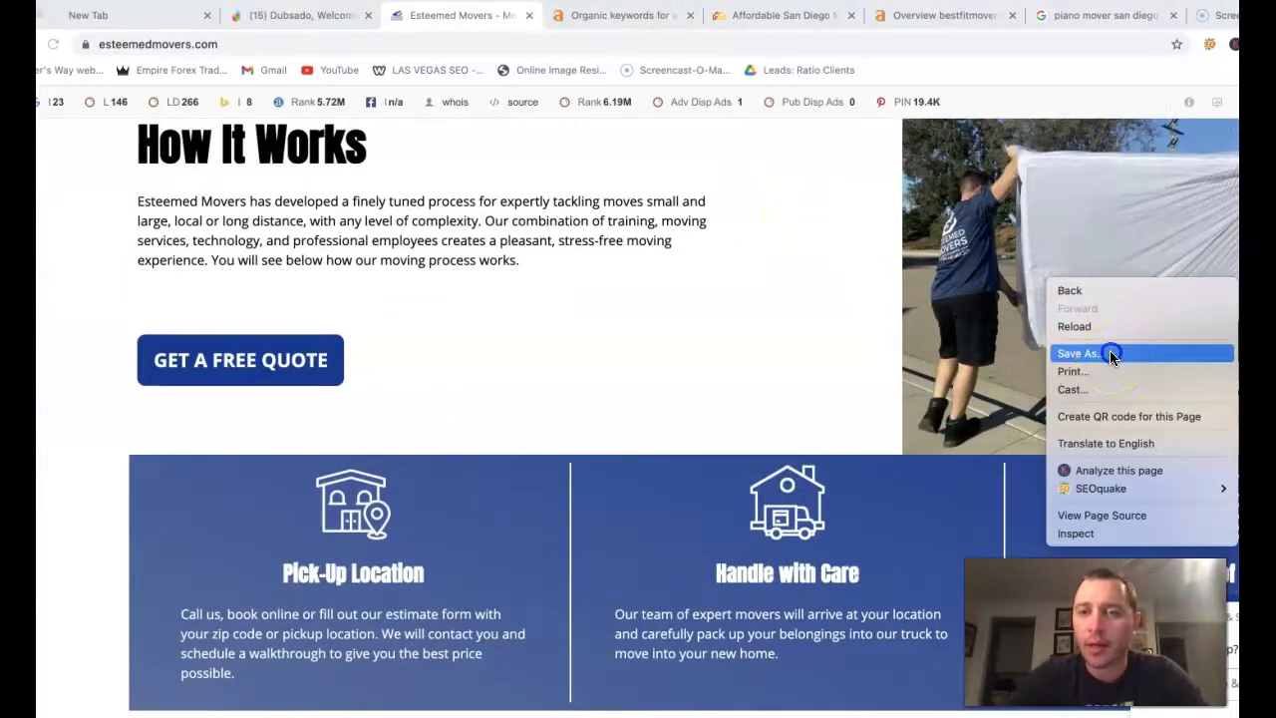
click(1110, 353)
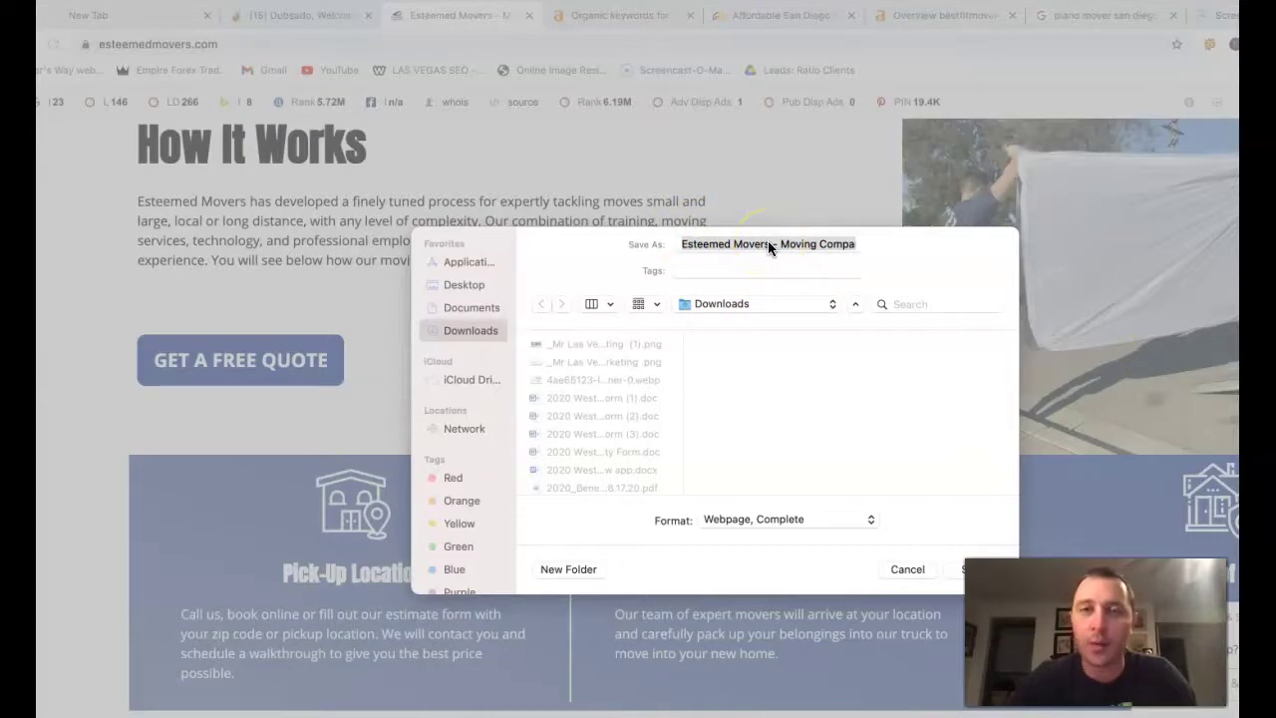
click(907, 569)
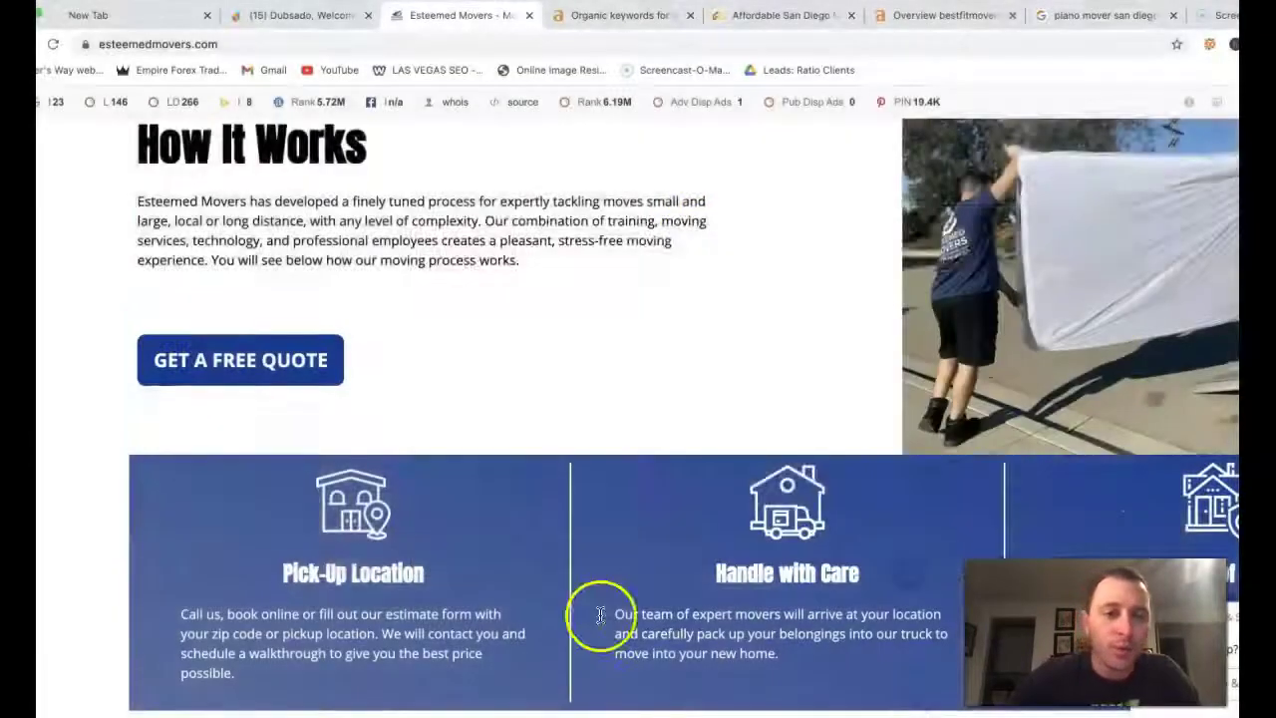
Step: Review the homepage's process and Our Services sections, ending at the Esteemed Movers hero image
scroll(600, 615, down, 7)
scroll(600, 615, up, 4)
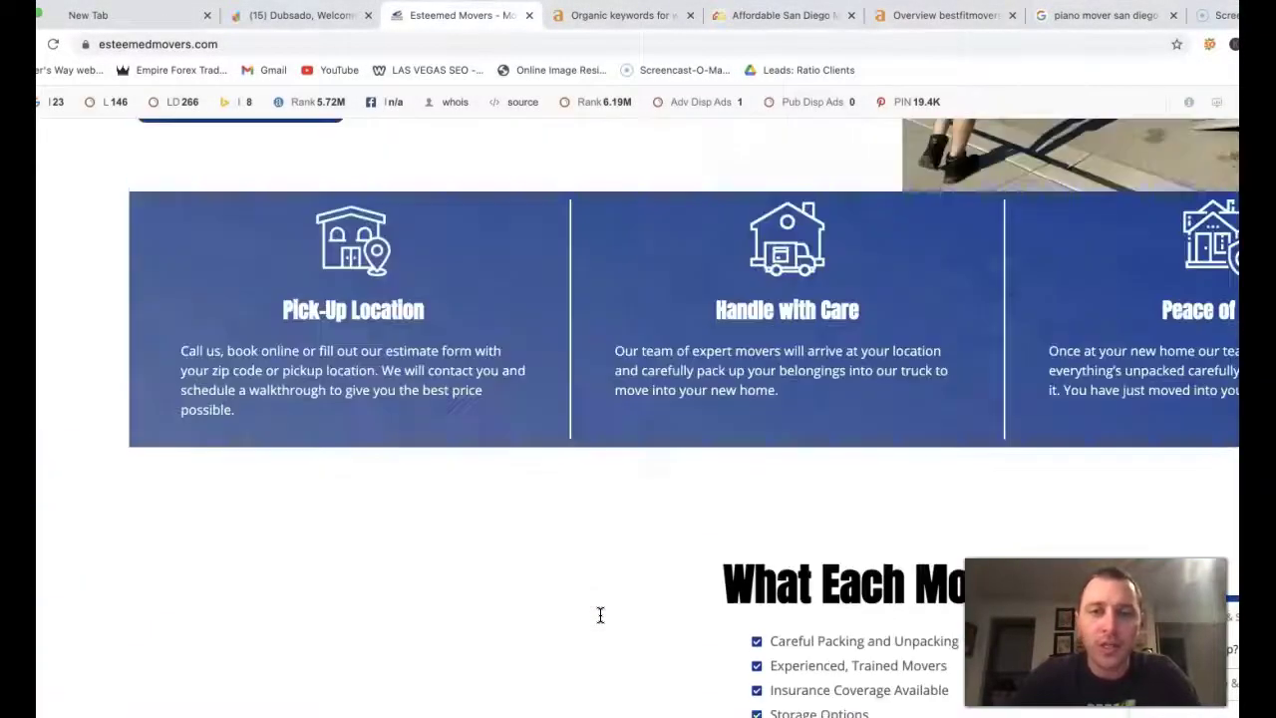
scroll(600, 615, up, 10)
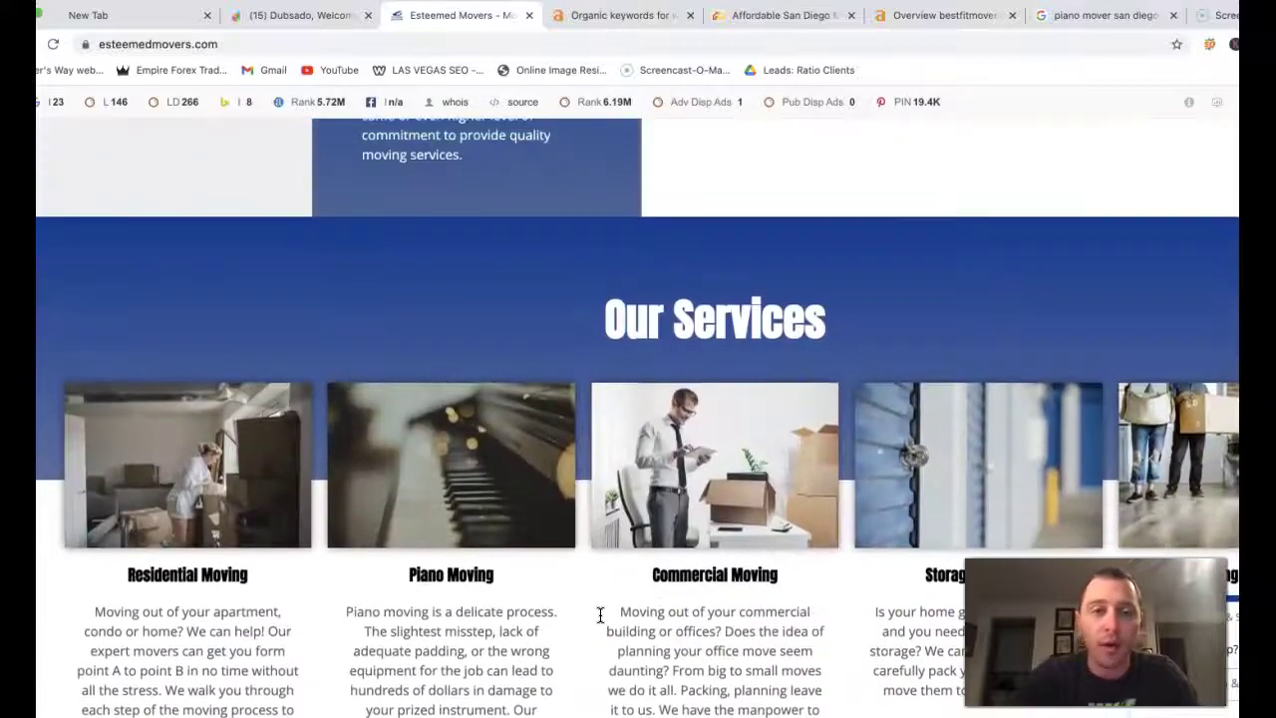
scroll(600, 615, up, 10)
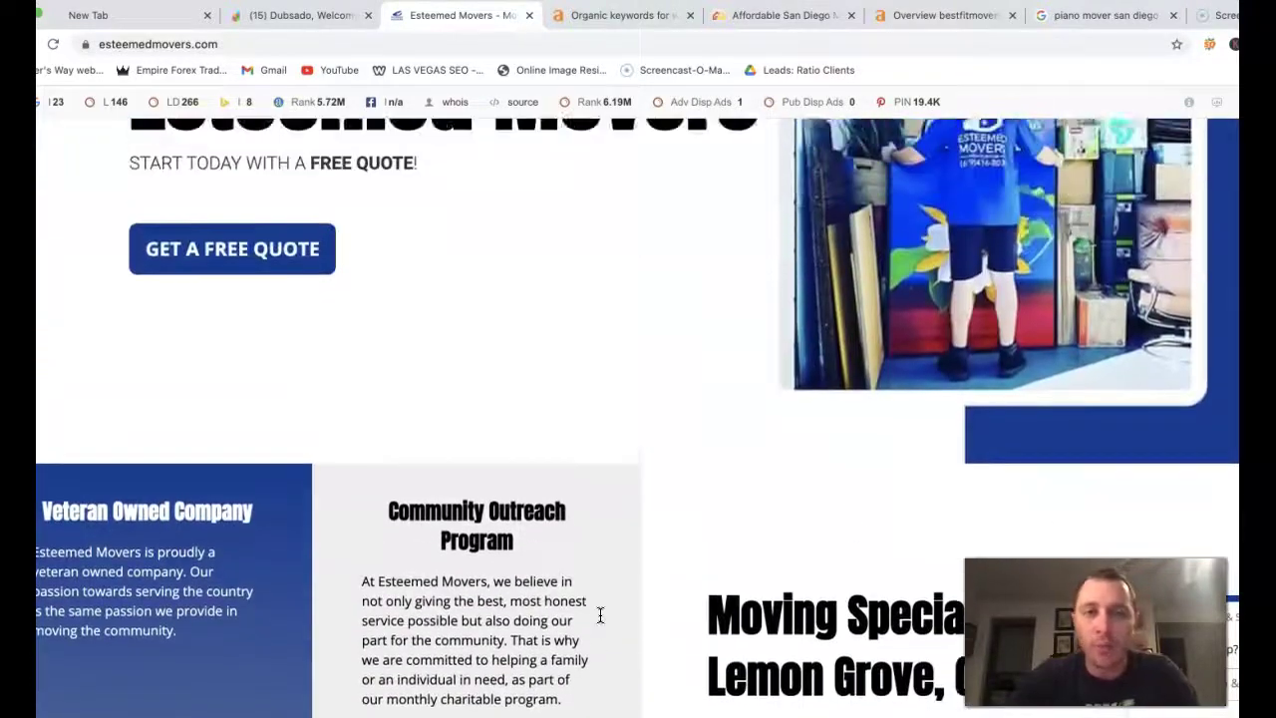
scroll(600, 615, up, 2)
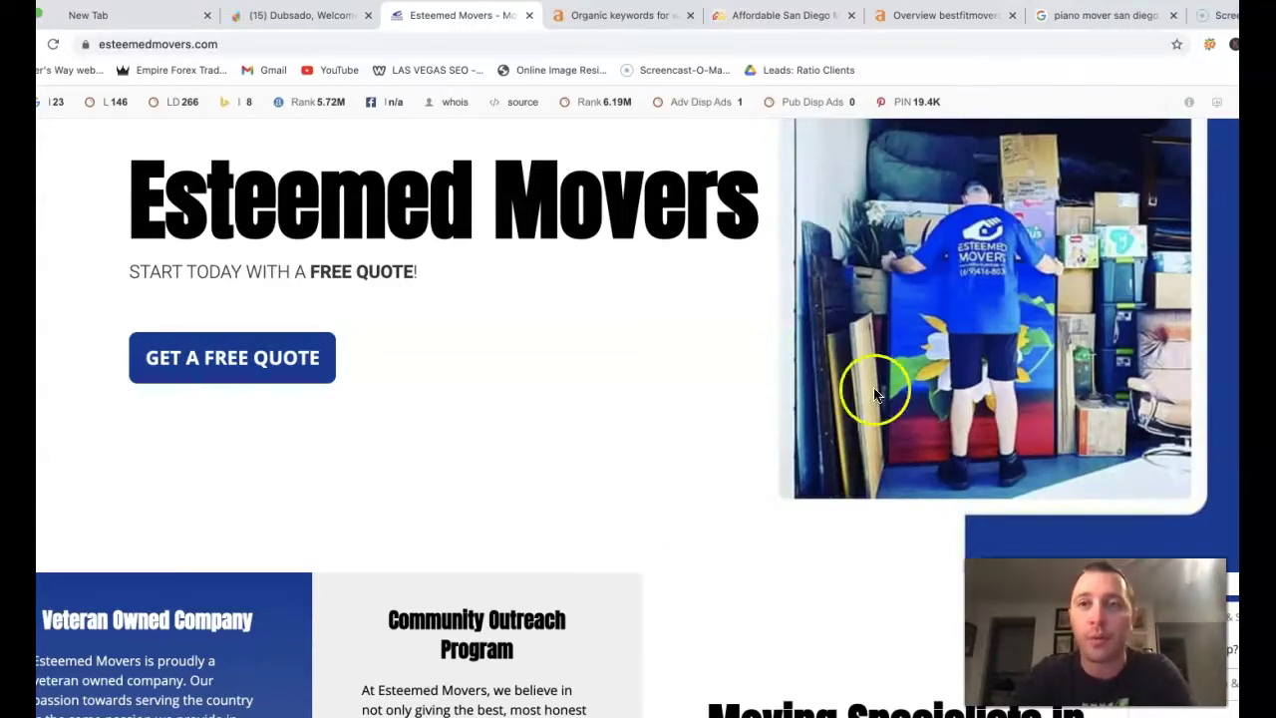
Step: Switch to the Google results for "piano mover san diego" and examine the local map listings
click(1096, 15)
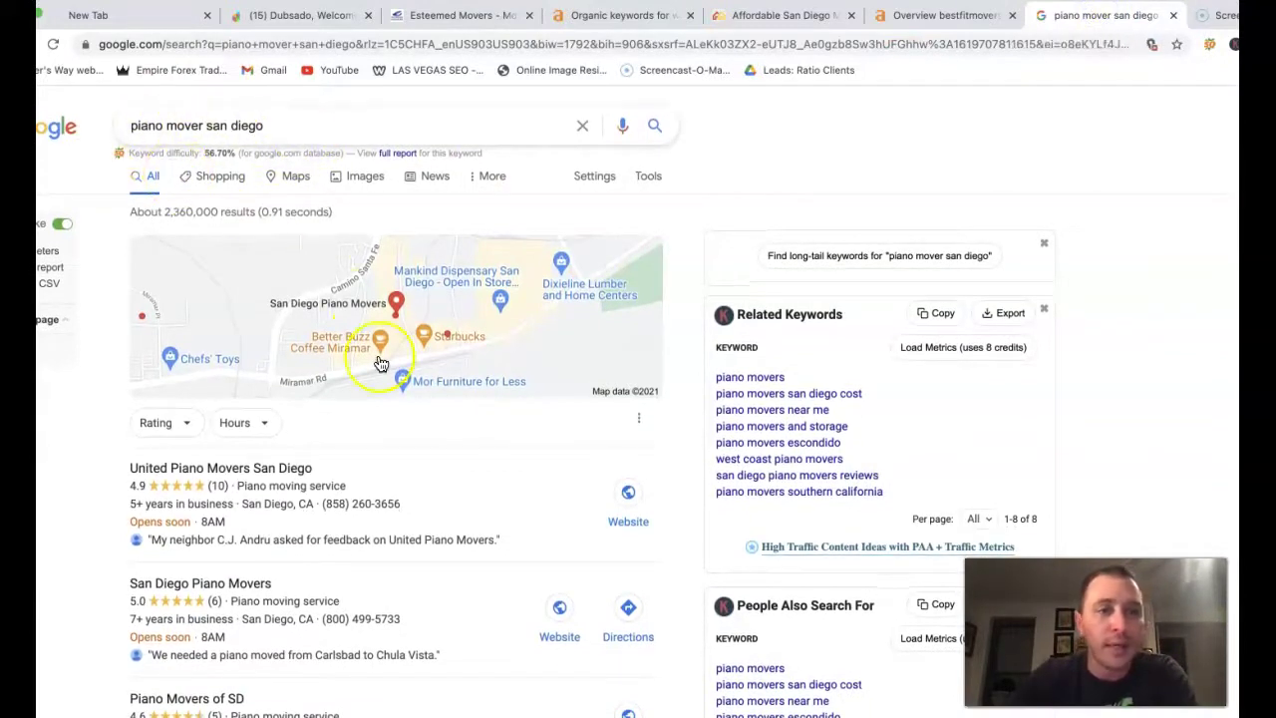
scroll(380, 364, down, 3)
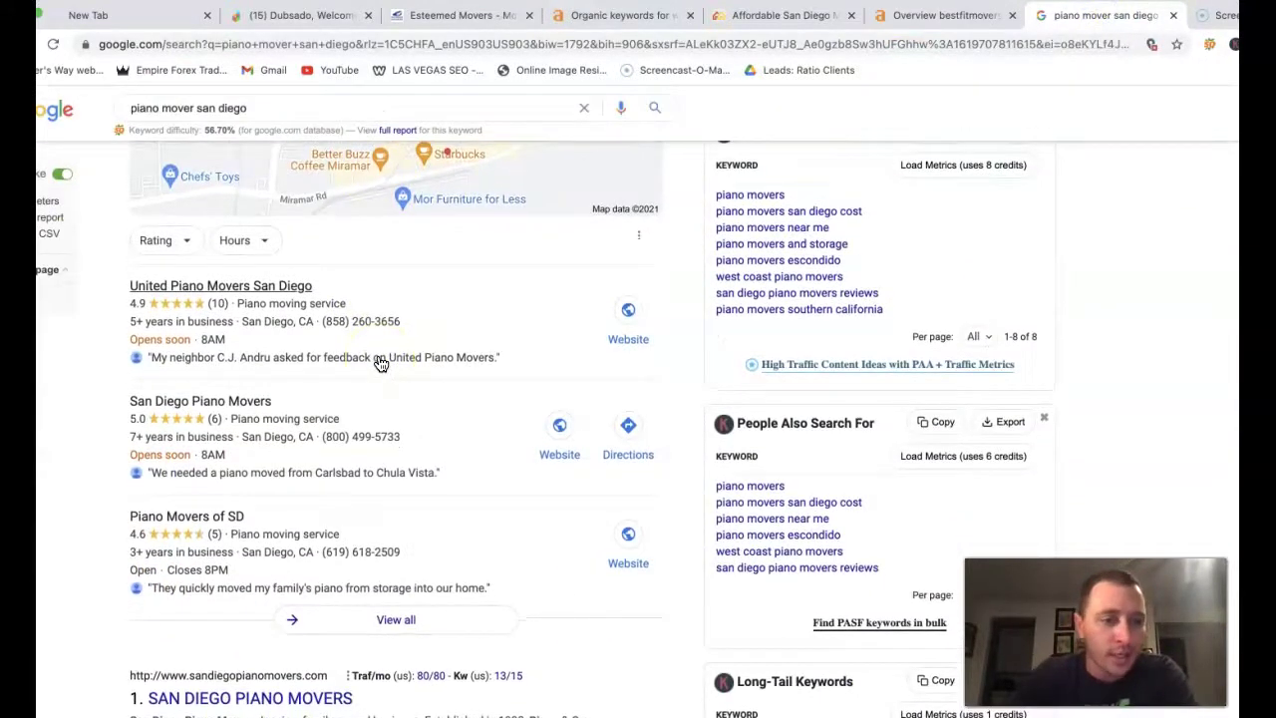
scroll(379, 362, up, 2)
scroll(359, 528, down, 3)
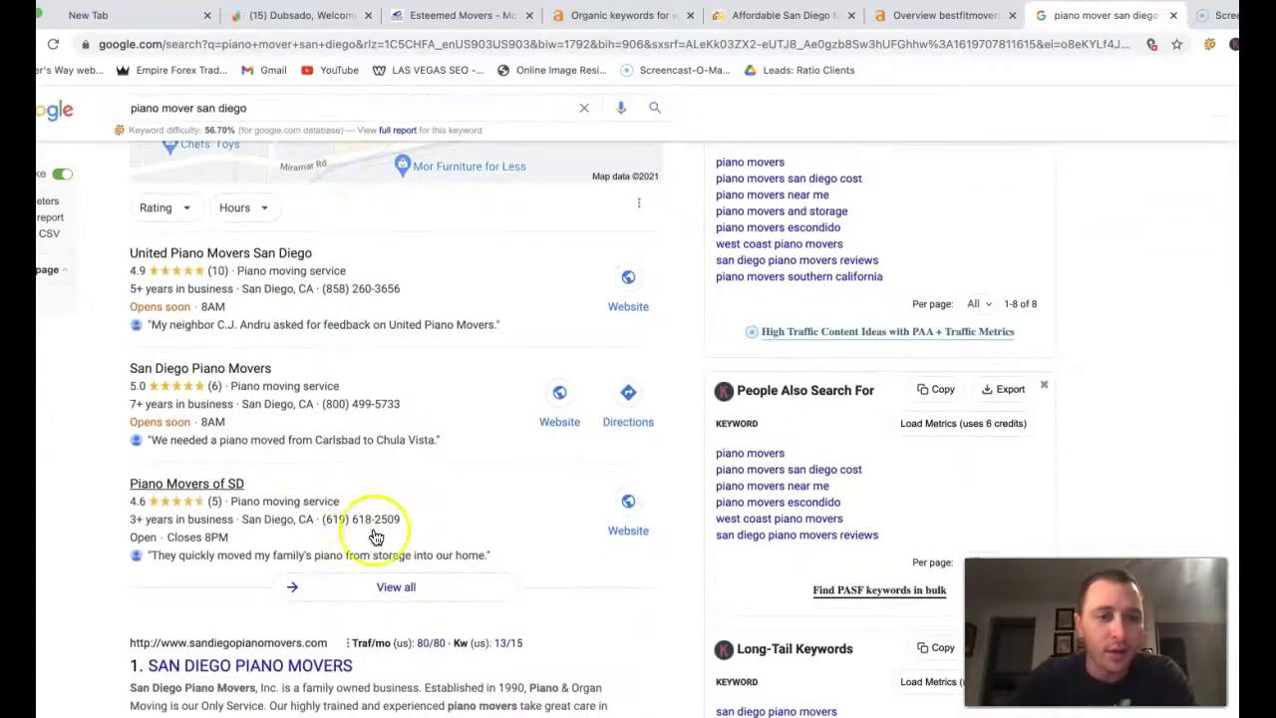
Step: View the full list of local piano movers, and return to the web results to check which sites rank
click(410, 592)
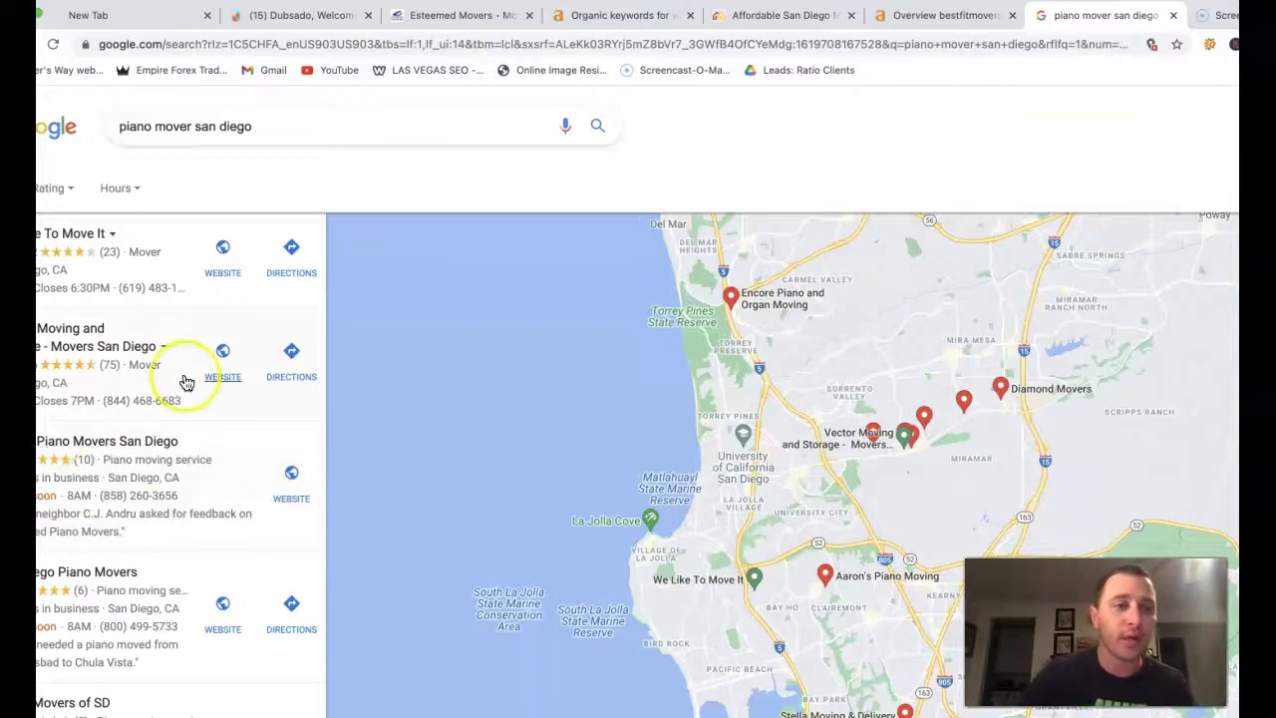
click(77, 451)
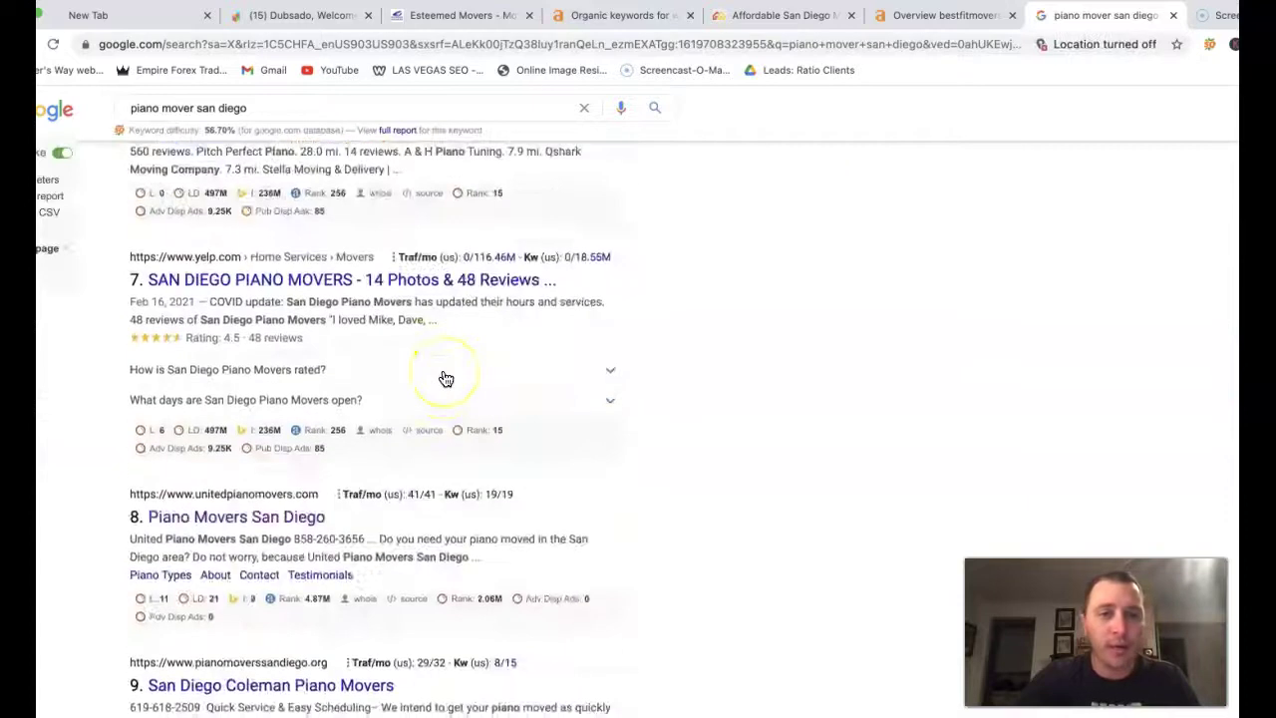
scroll(446, 379, up, 5)
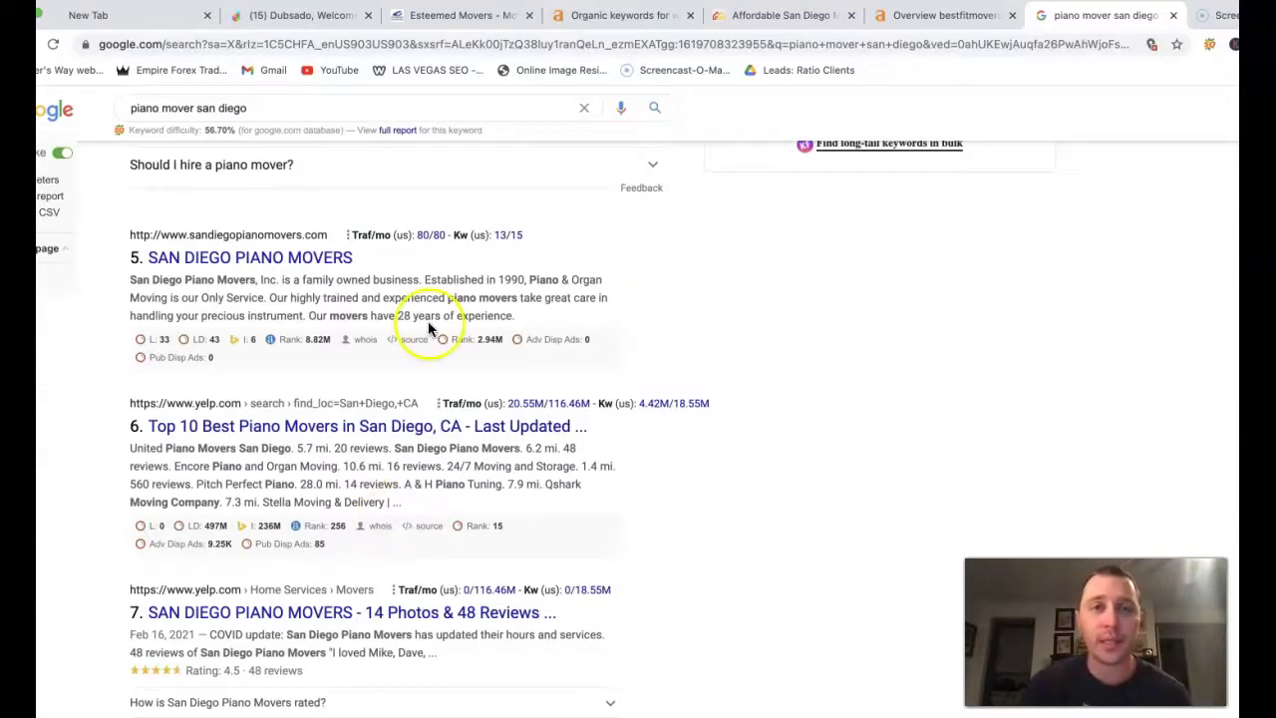
click(458, 15)
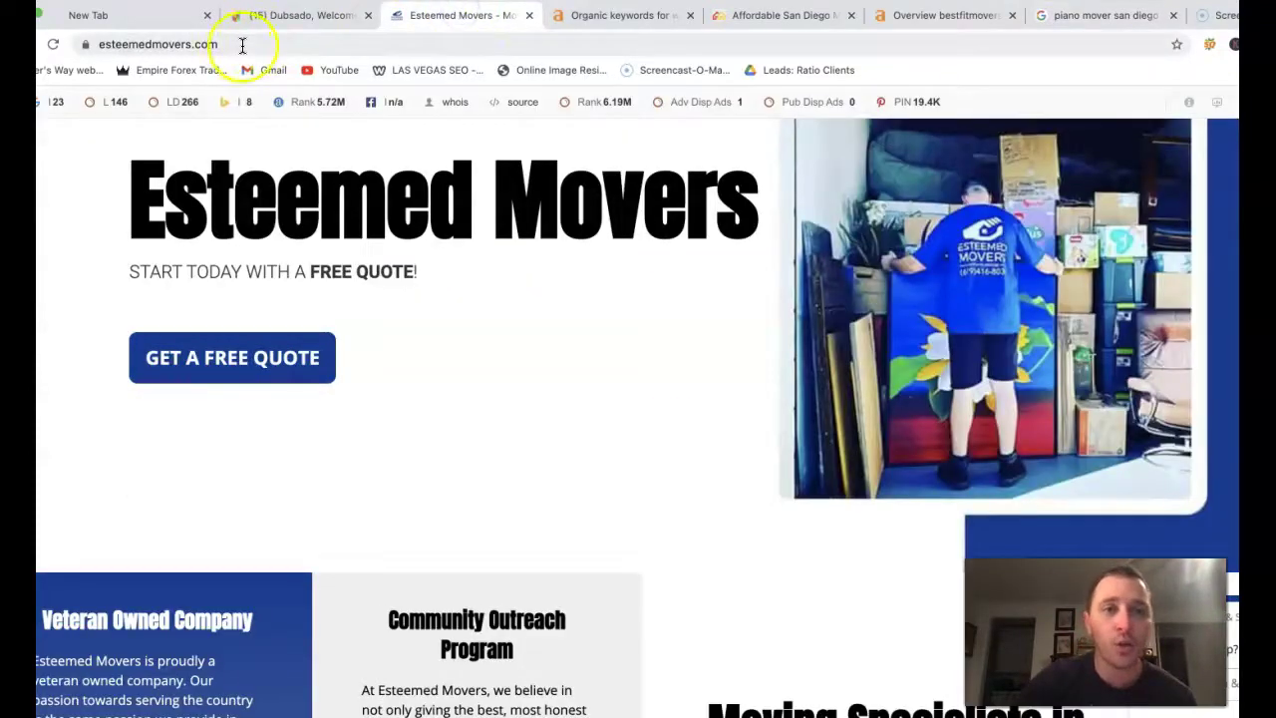
click(608, 16)
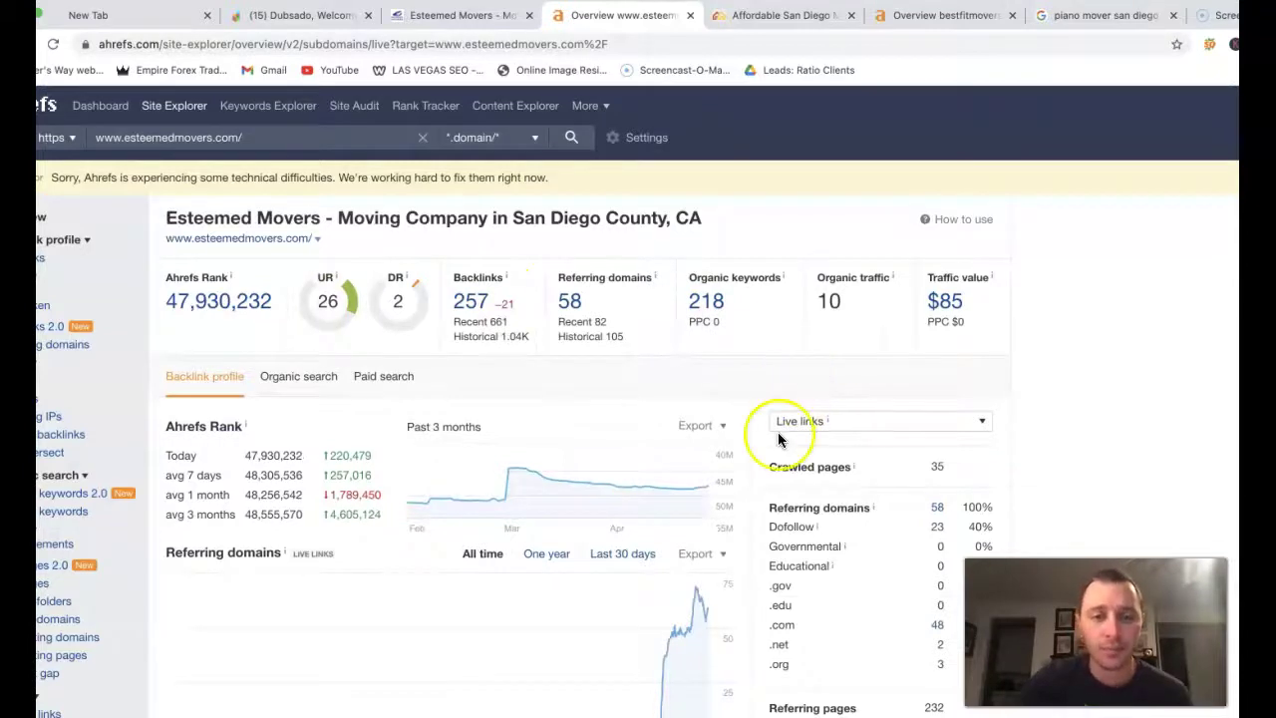
scroll(778, 436, down, 3)
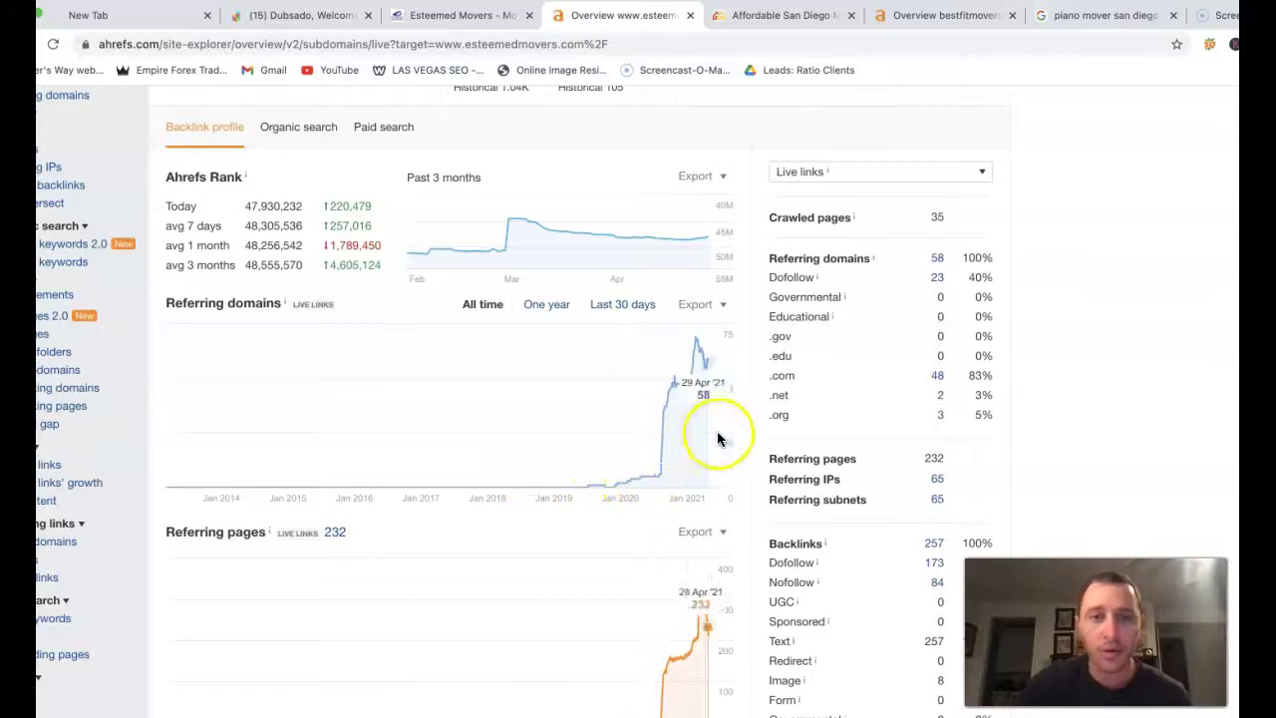
scroll(678, 404, up, 1)
scroll(678, 404, up, 1)
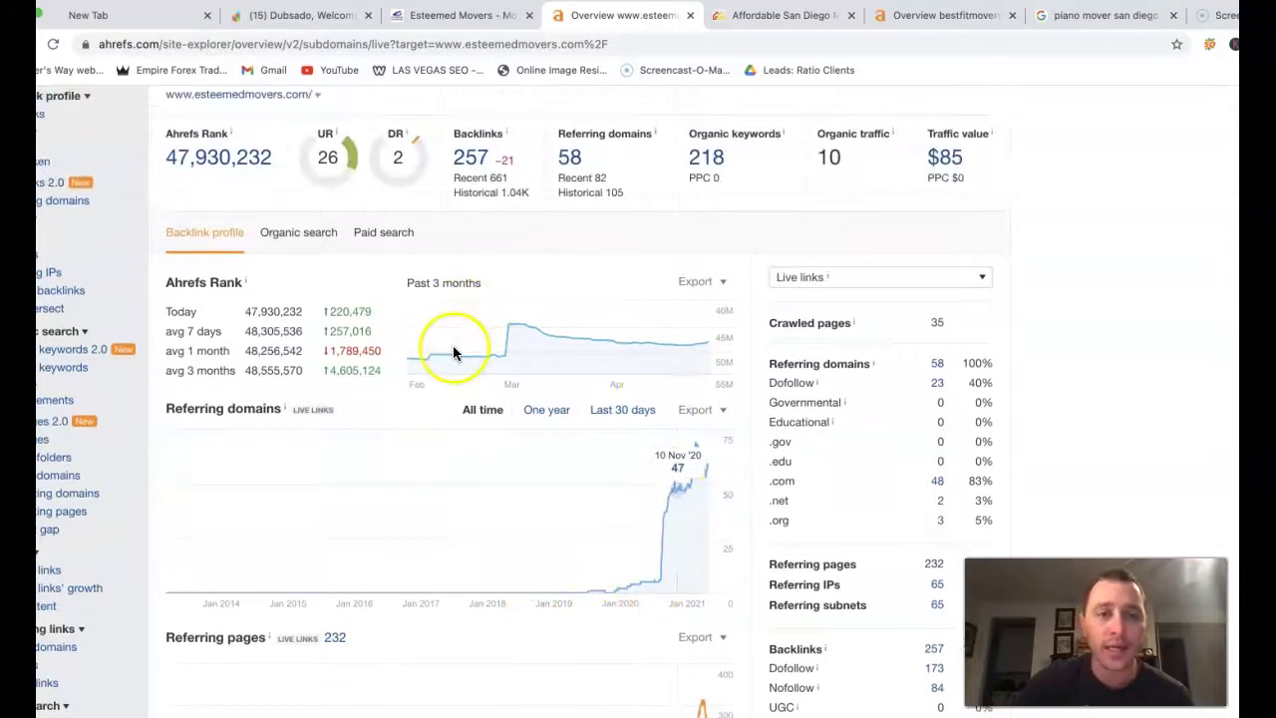
scroll(583, 342, up, 2)
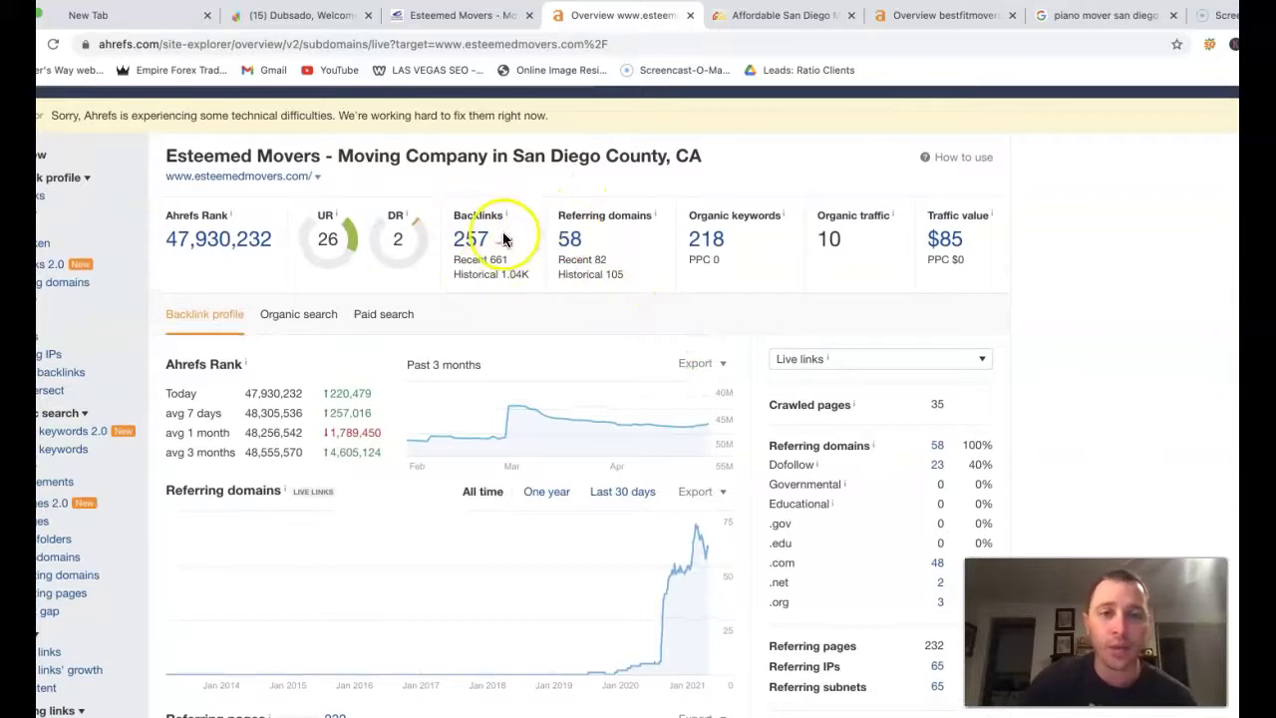
drag(532, 277, 445, 284)
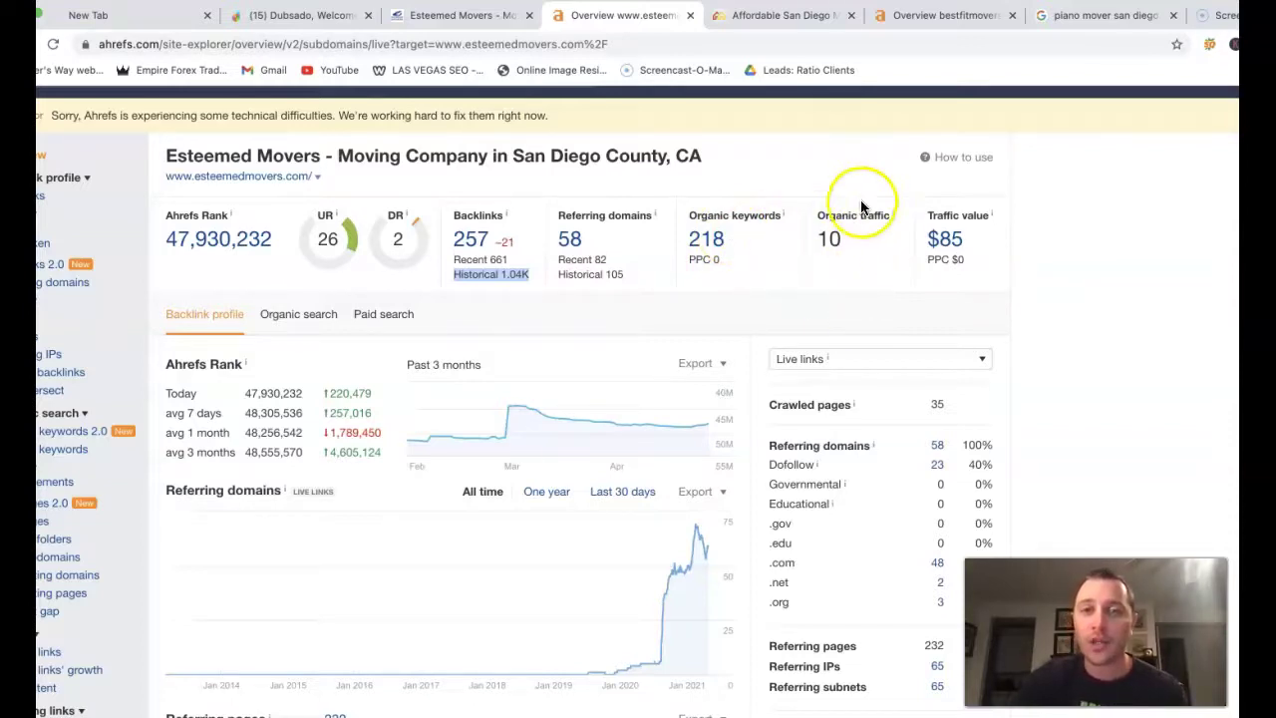
Step: Open the organic keywords report for esteemedmovers.com and examine the keywords with their volumes and ranking positions
click(705, 249)
scroll(464, 464, down, 3)
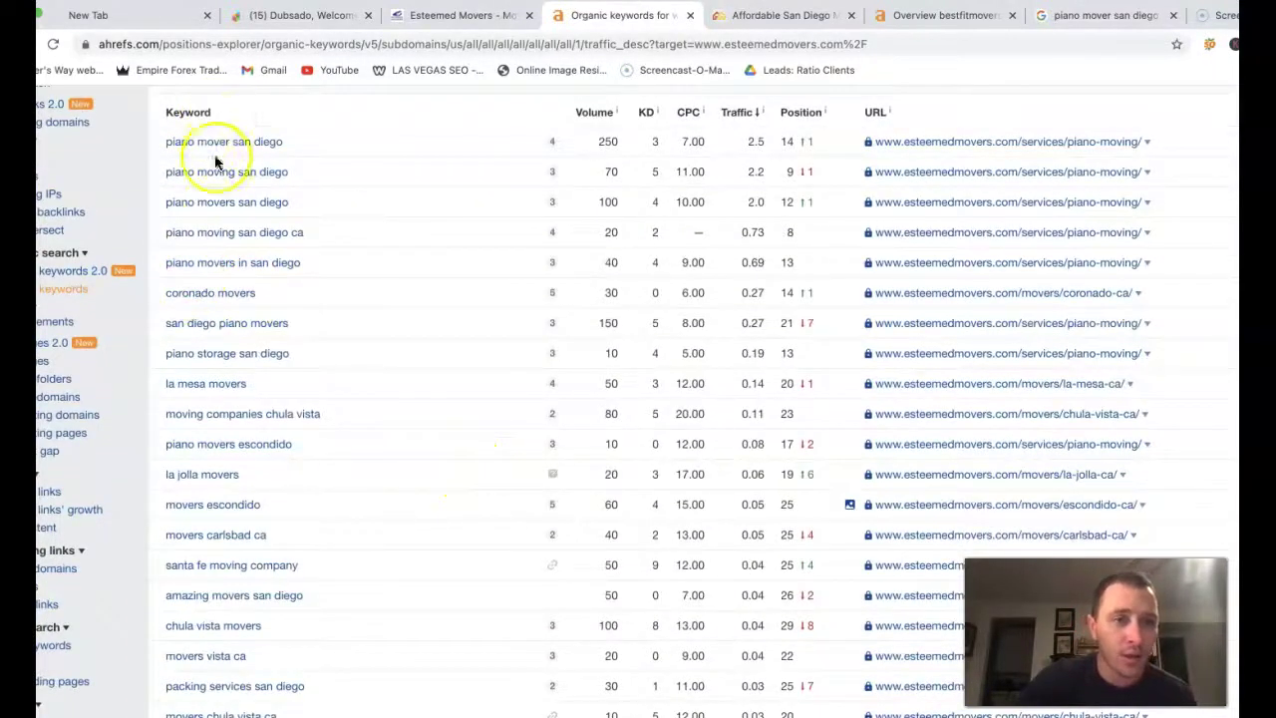
scroll(219, 404, down, 5)
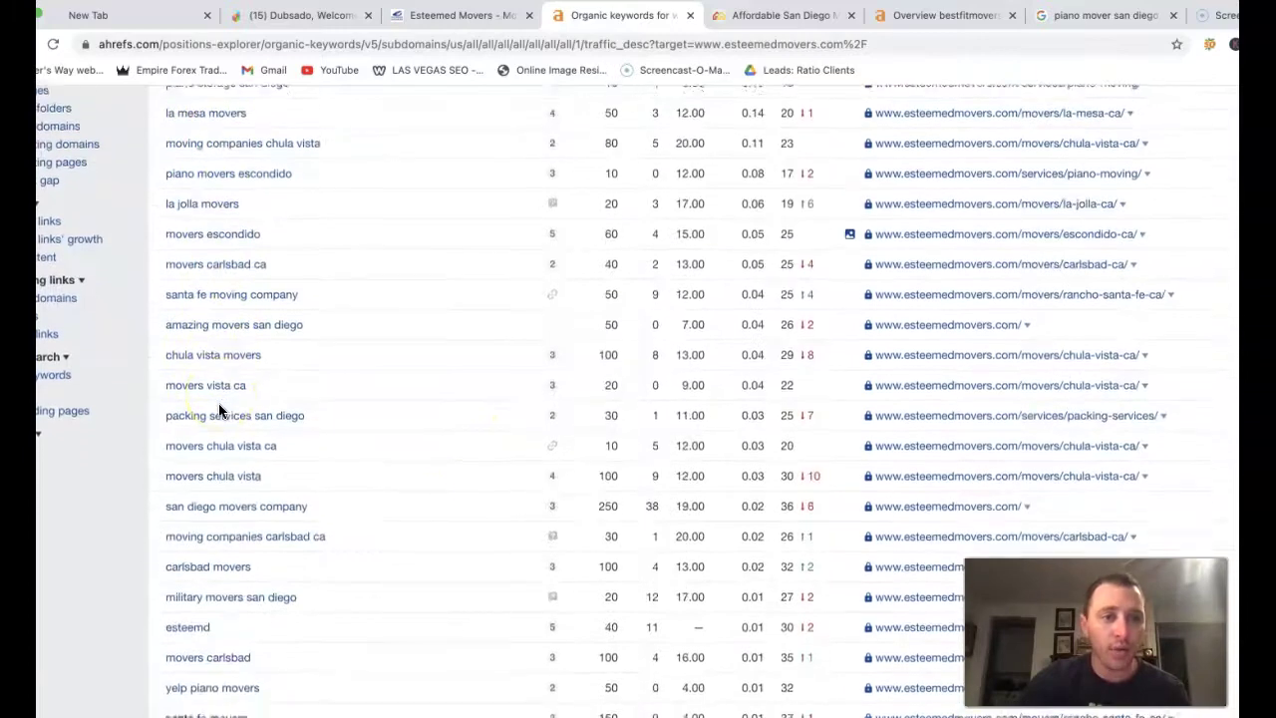
scroll(218, 403, up, 6)
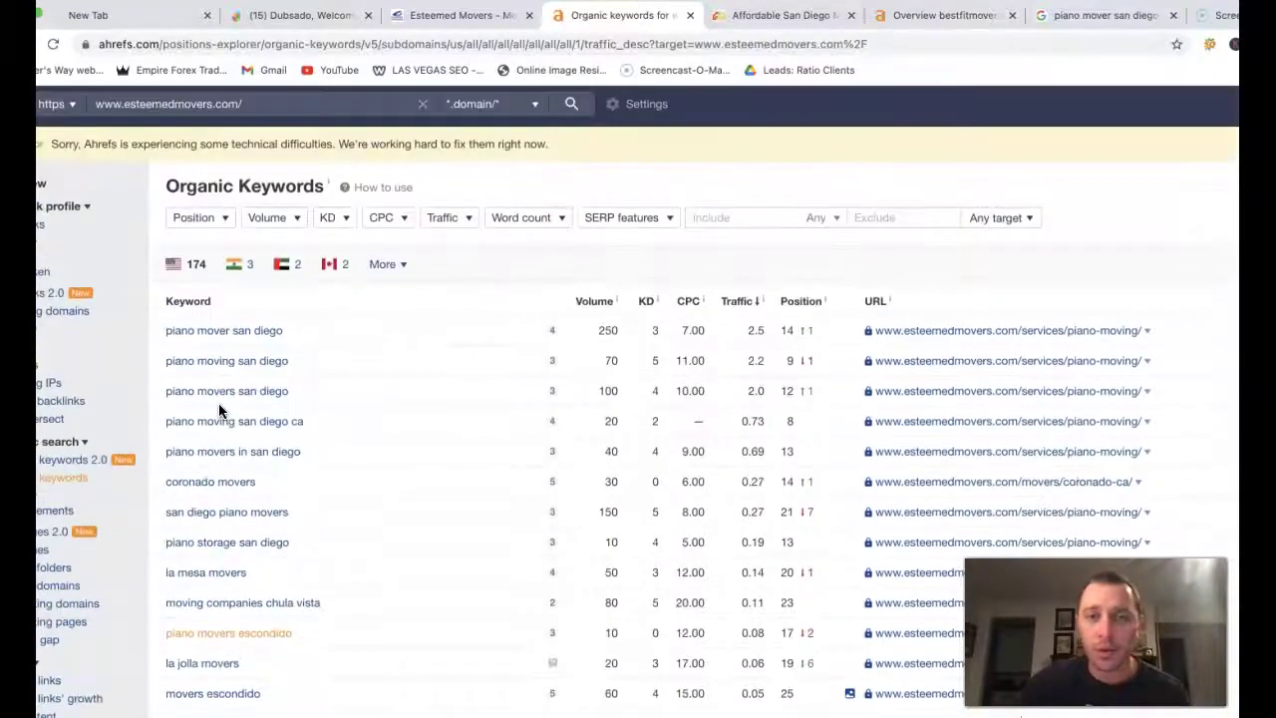
scroll(808, 598, down, 2)
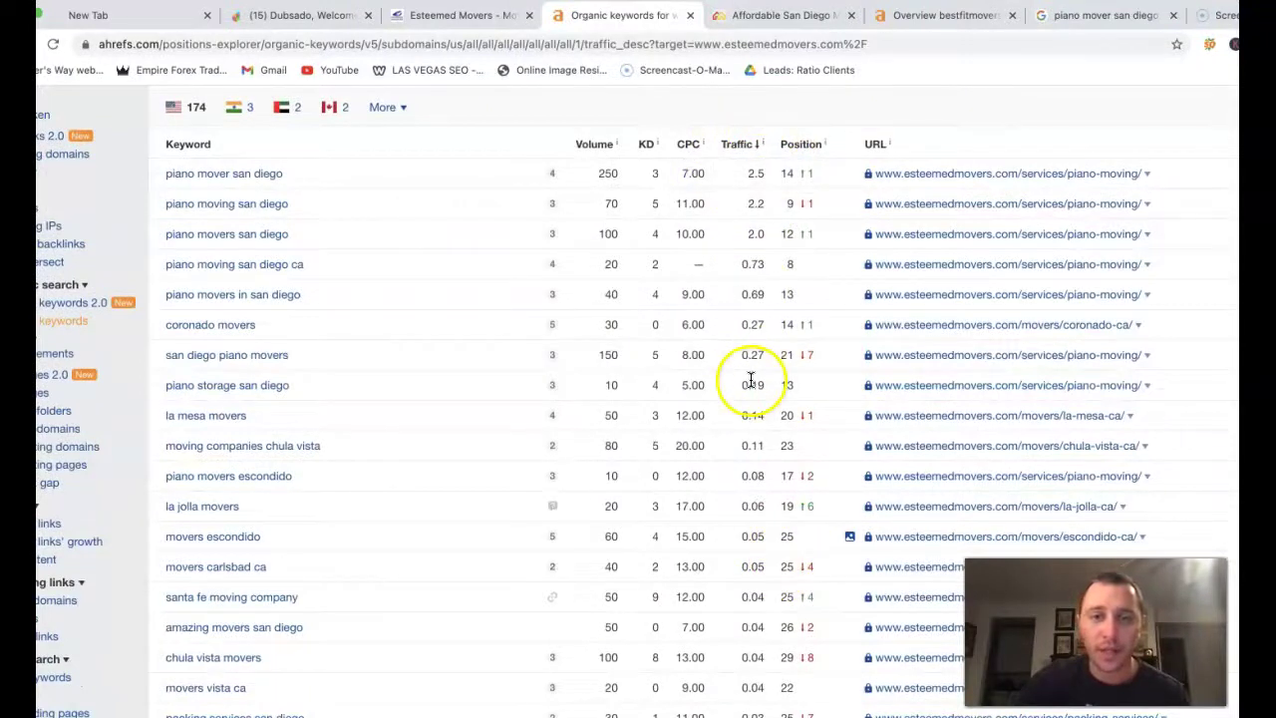
scroll(328, 403, up, 2)
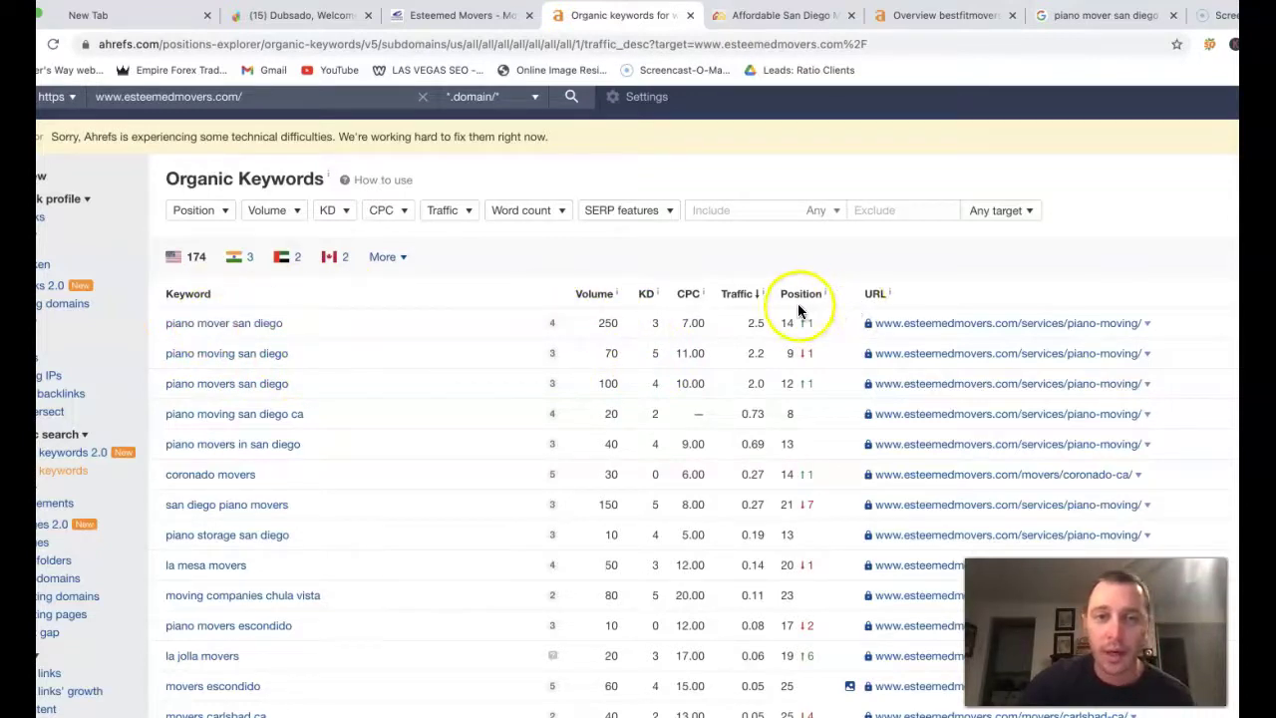
Step: Highlight the traffic estimate for the keyword "piano mover san diego"
click(743, 323)
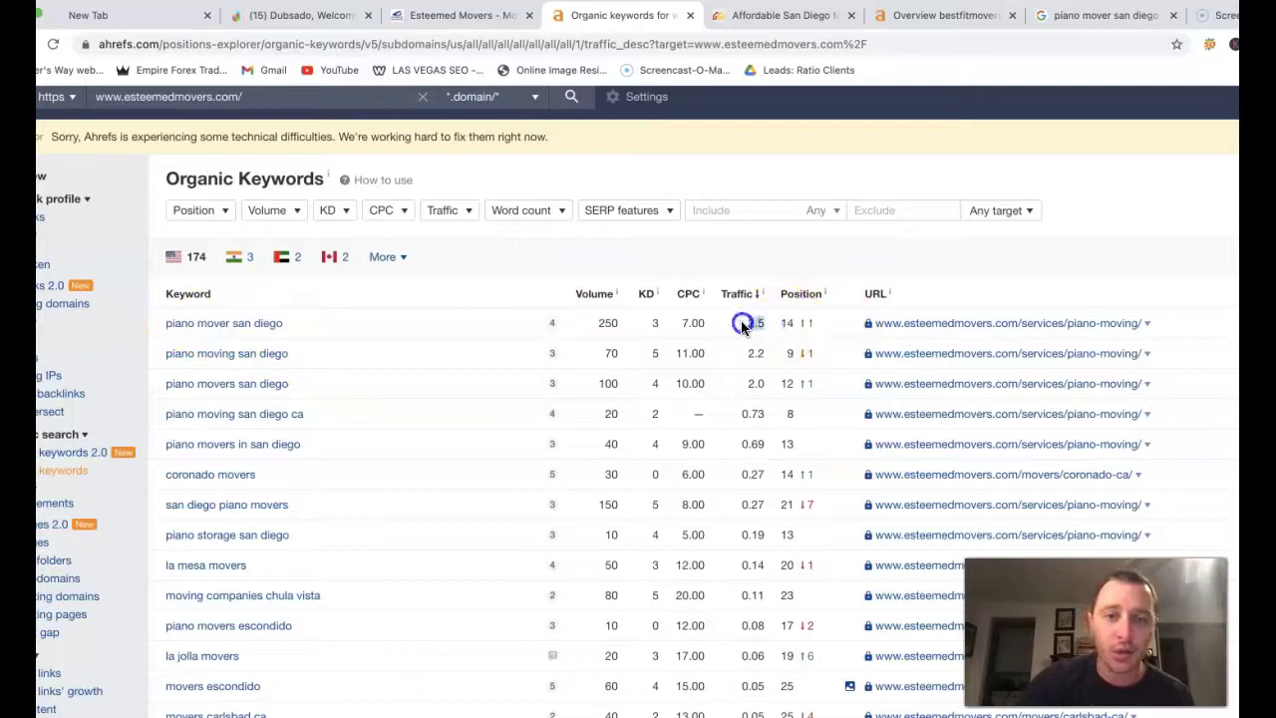
double_click(746, 323)
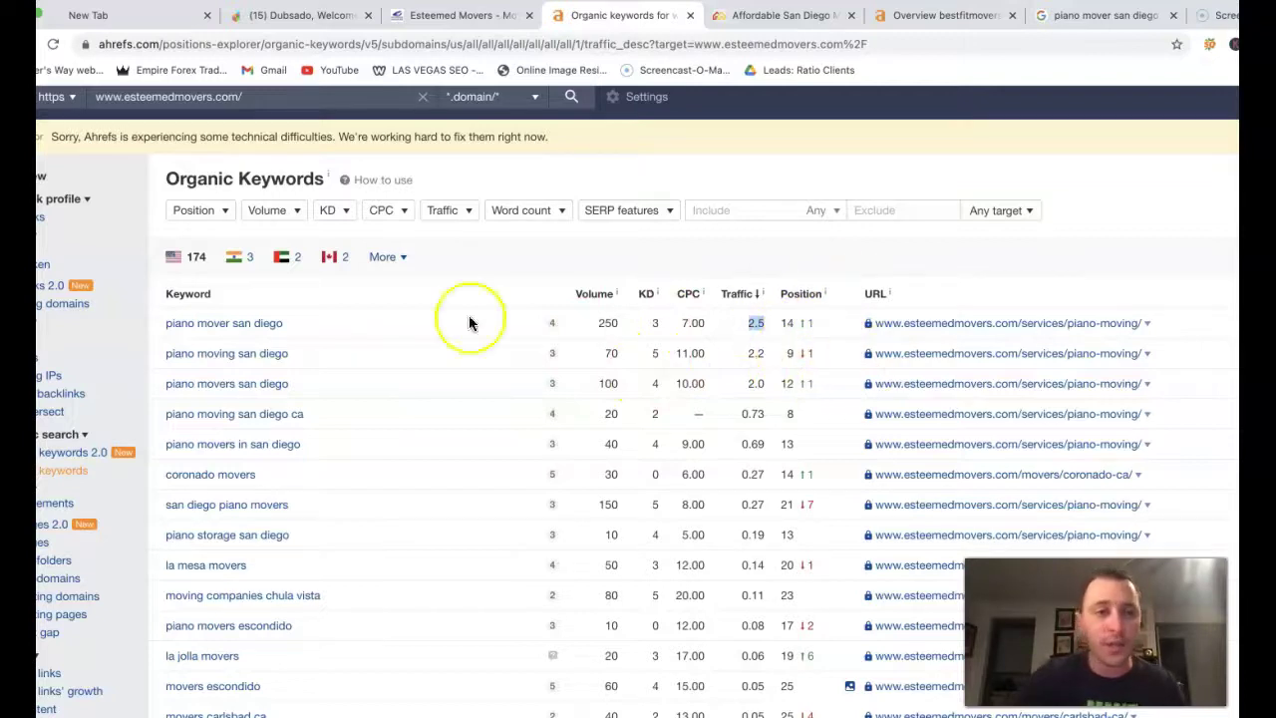
drag(304, 323, 768, 329)
double_click(769, 324)
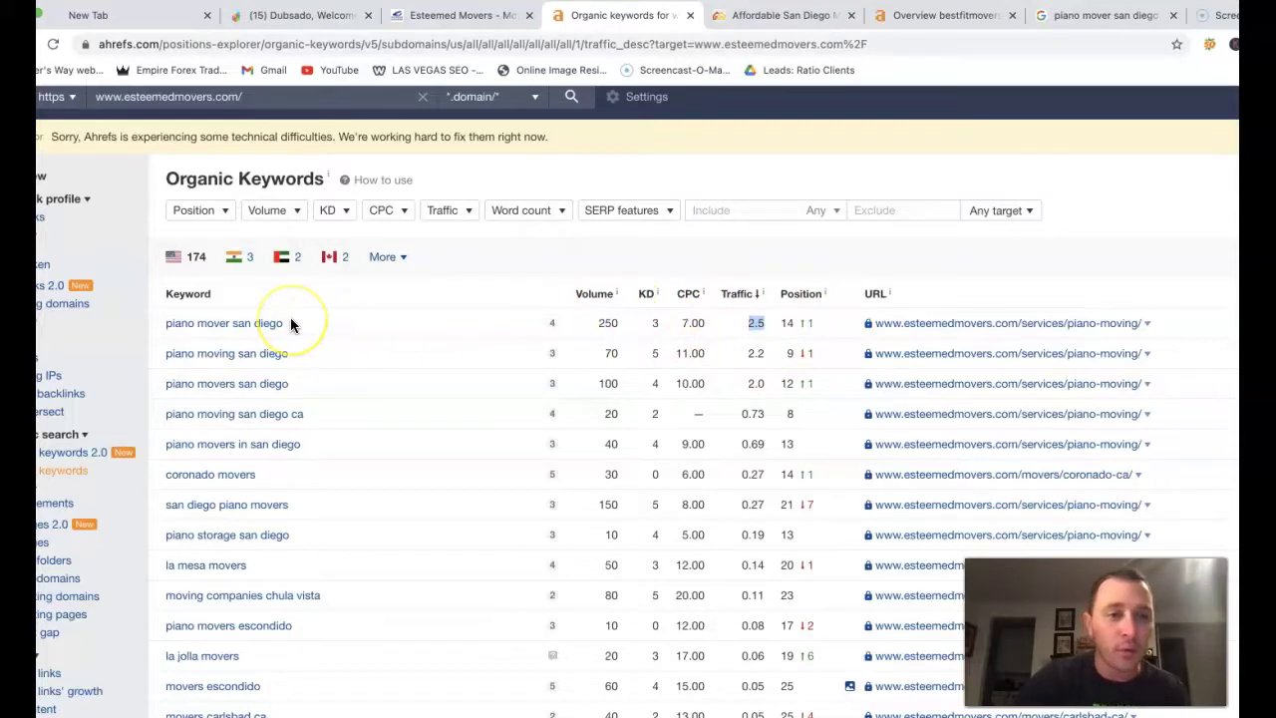
Step: Examine the difficulty and ranking positions of the city-based mover keywords further down the organic keywords list
scroll(299, 378, down, 3)
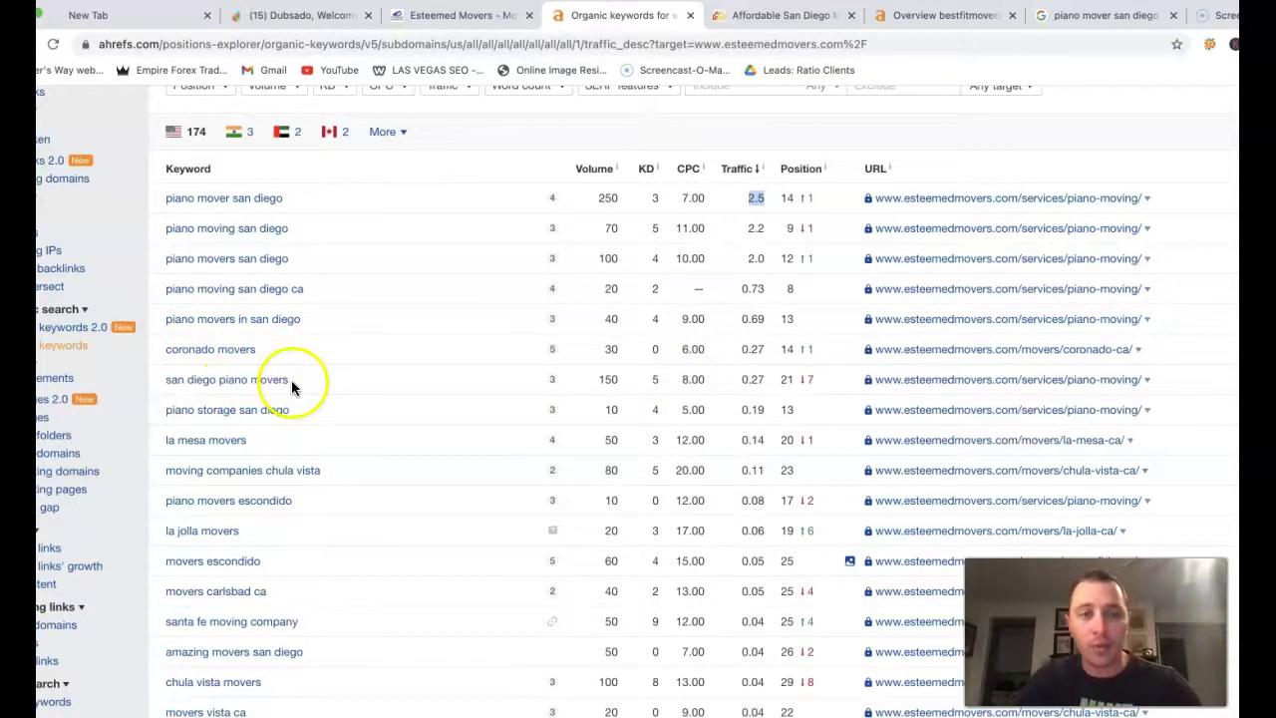
scroll(603, 344, down, 6)
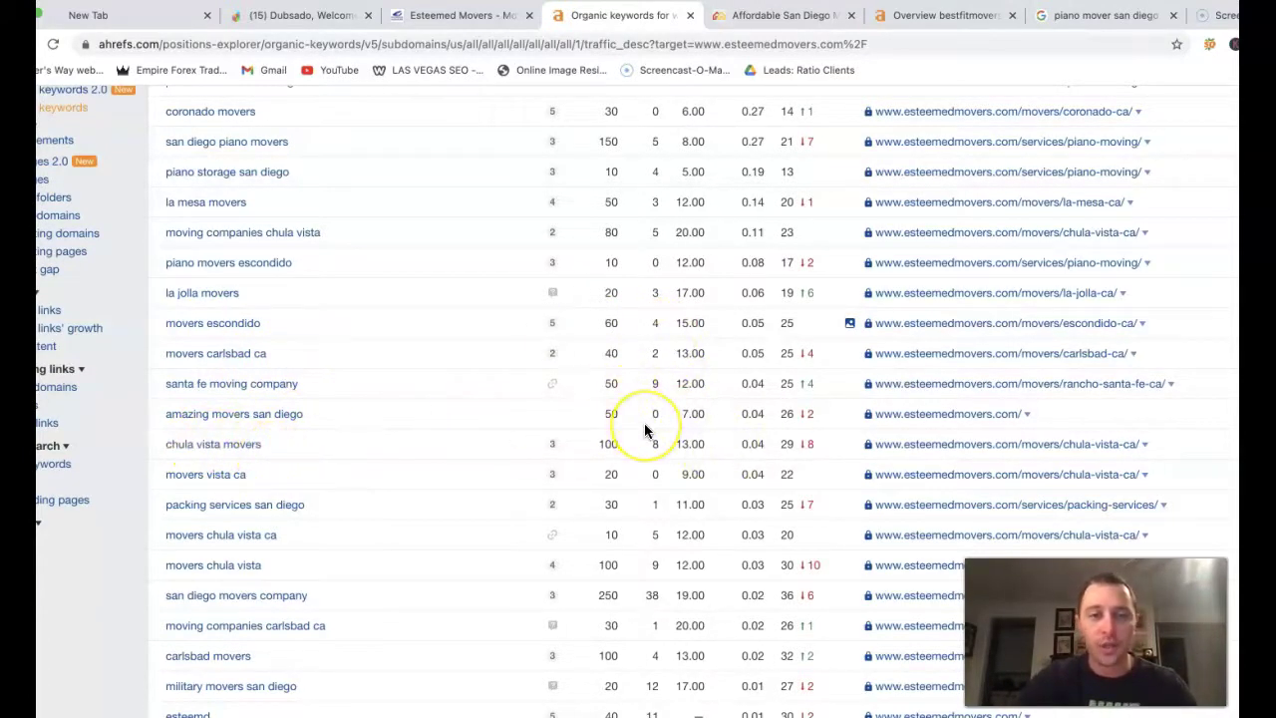
scroll(644, 423, up, 2)
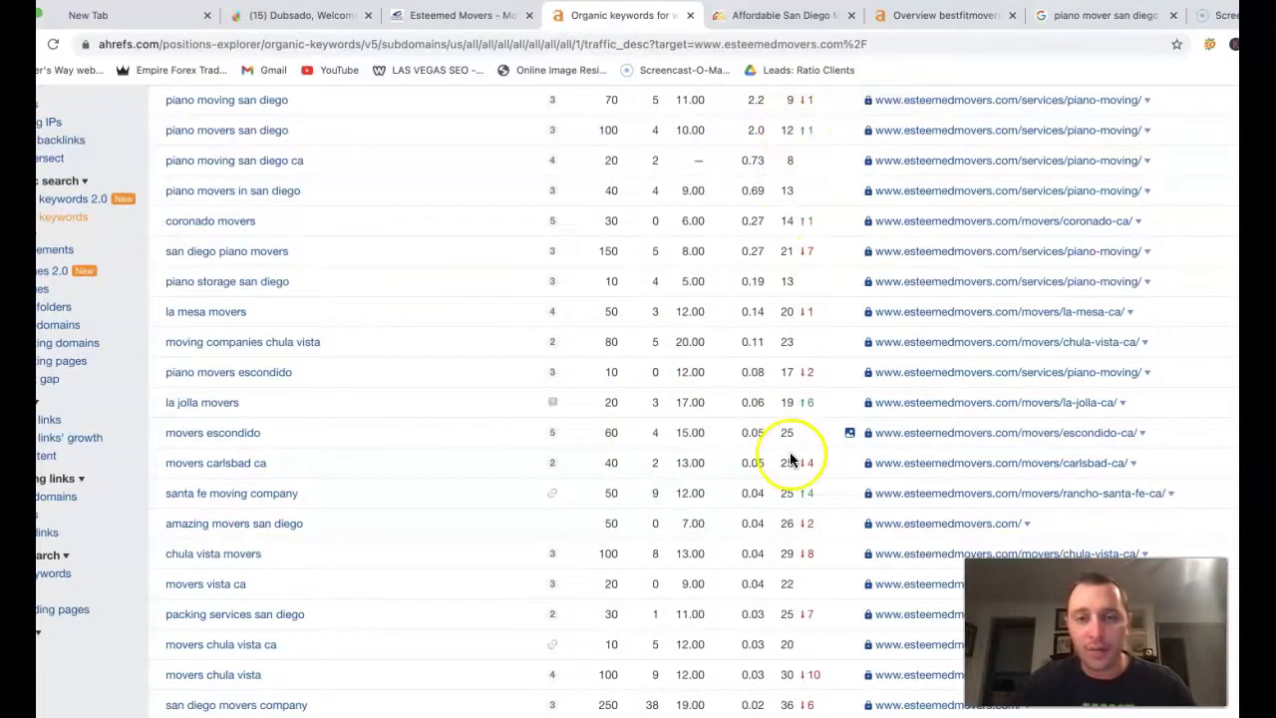
Step: Scan the remaining esteemedmovers.com keywords and bring up the competitor Best Fit Movers homepage
scroll(790, 451, up, 2)
scroll(757, 526, down, 5)
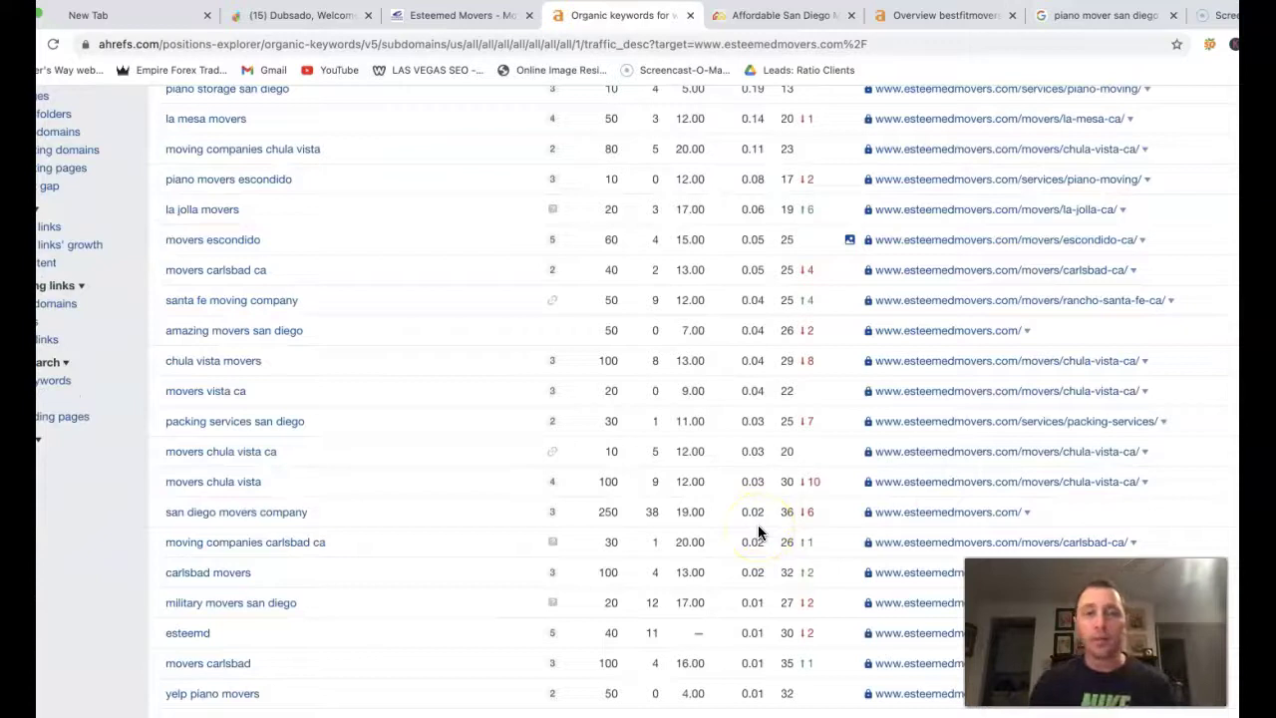
click(766, 15)
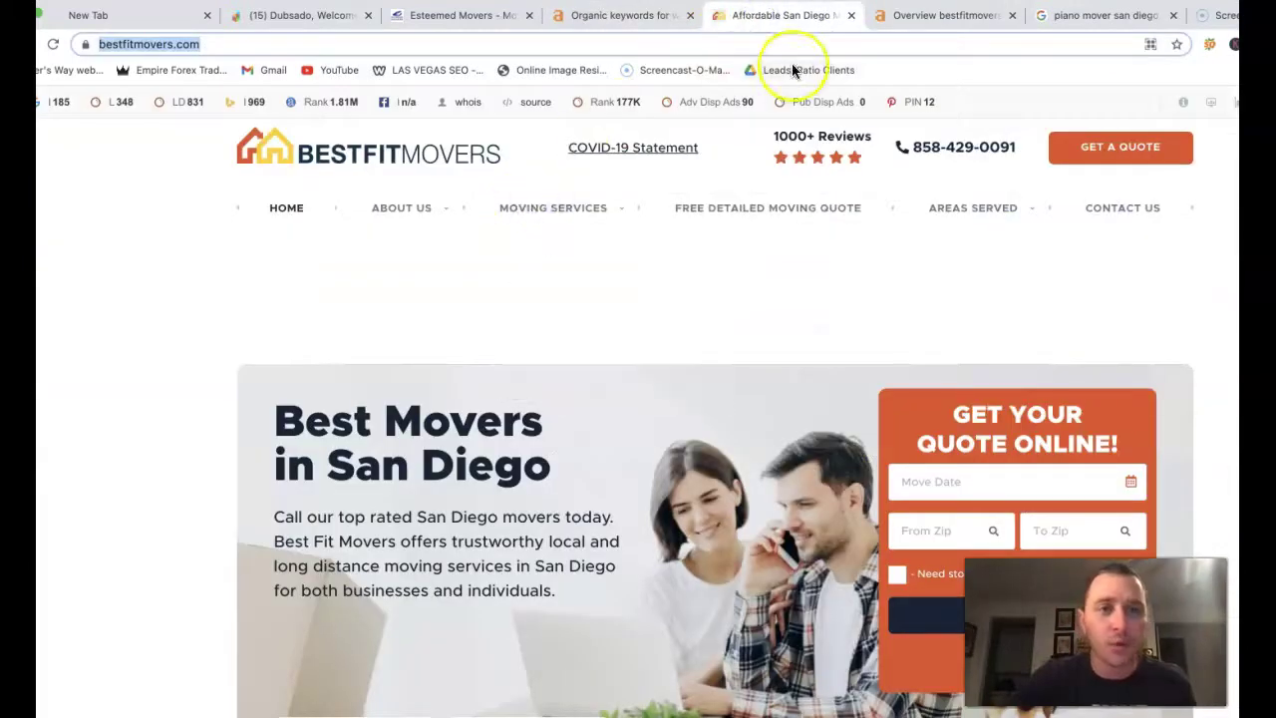
Step: Examine the Ahrefs overview for bestfitmovers.com, including its backlinks, referring domains, organic keywords and traffic value
click(947, 15)
scroll(575, 531, down, 2)
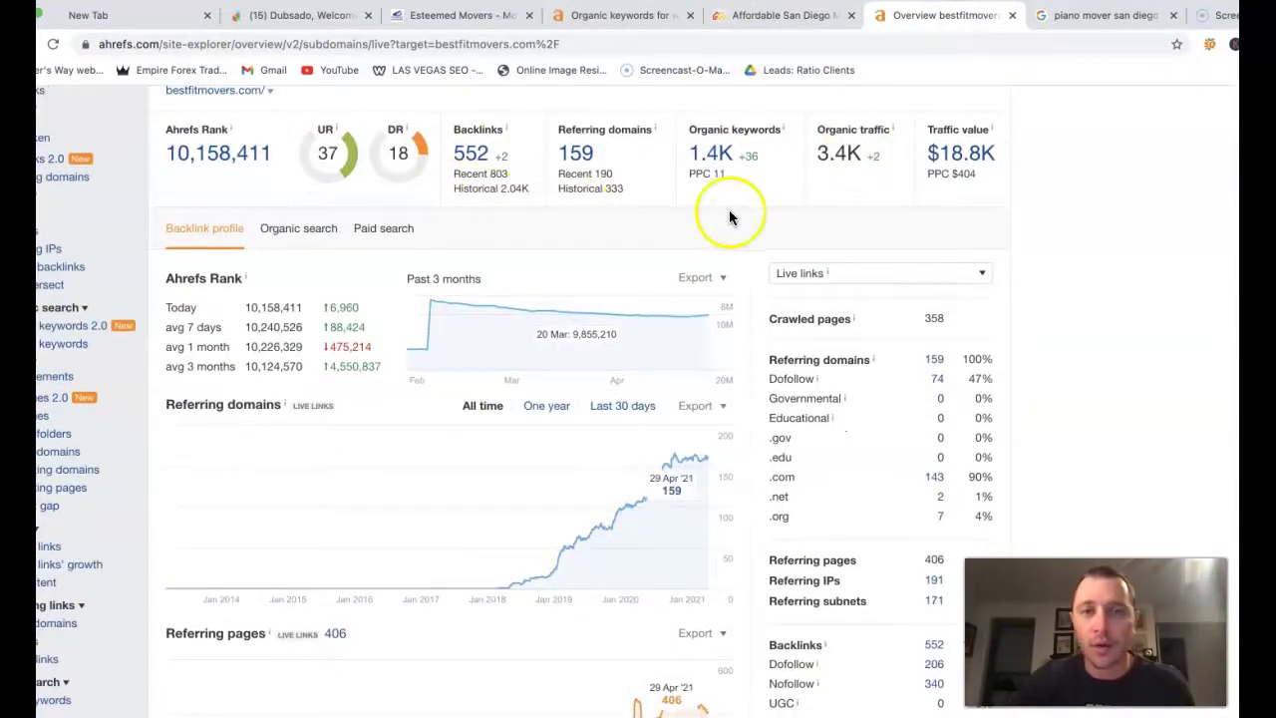
scroll(733, 213, up, 1)
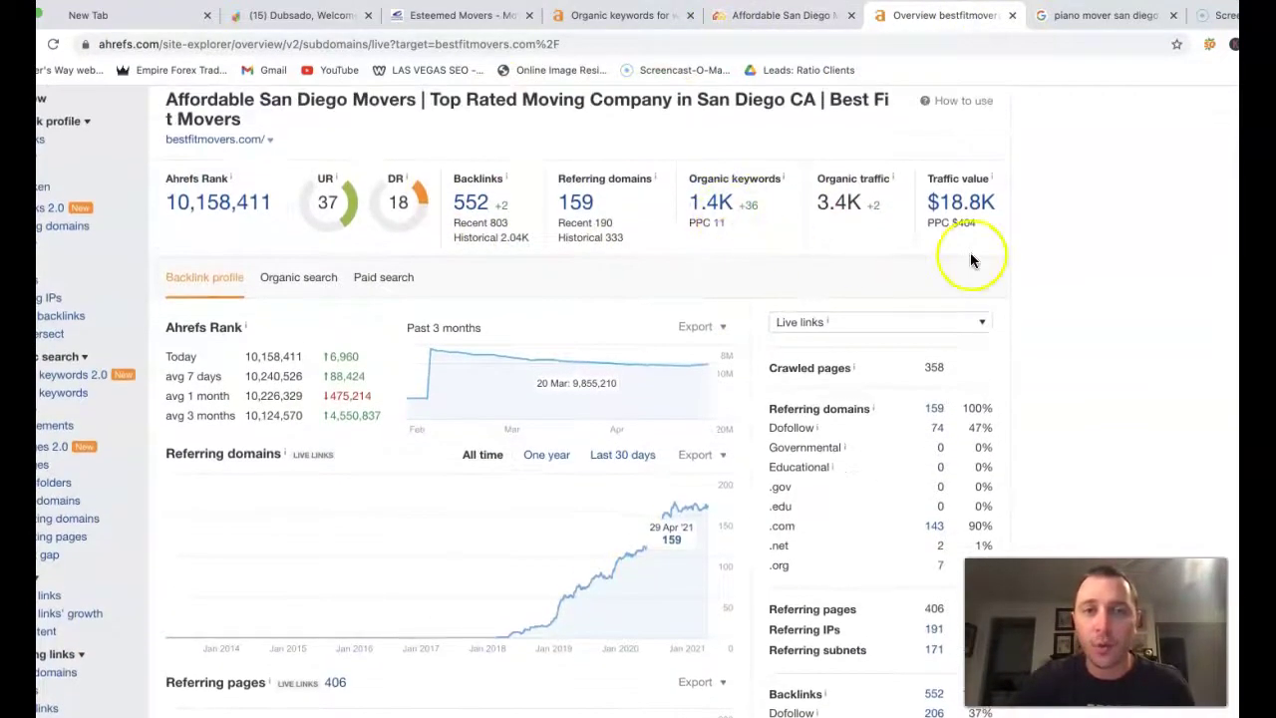
Step: Open the organic keywords report for bestfitmovers.com and examine its highest-traffic keywords and their ranking pages
click(716, 207)
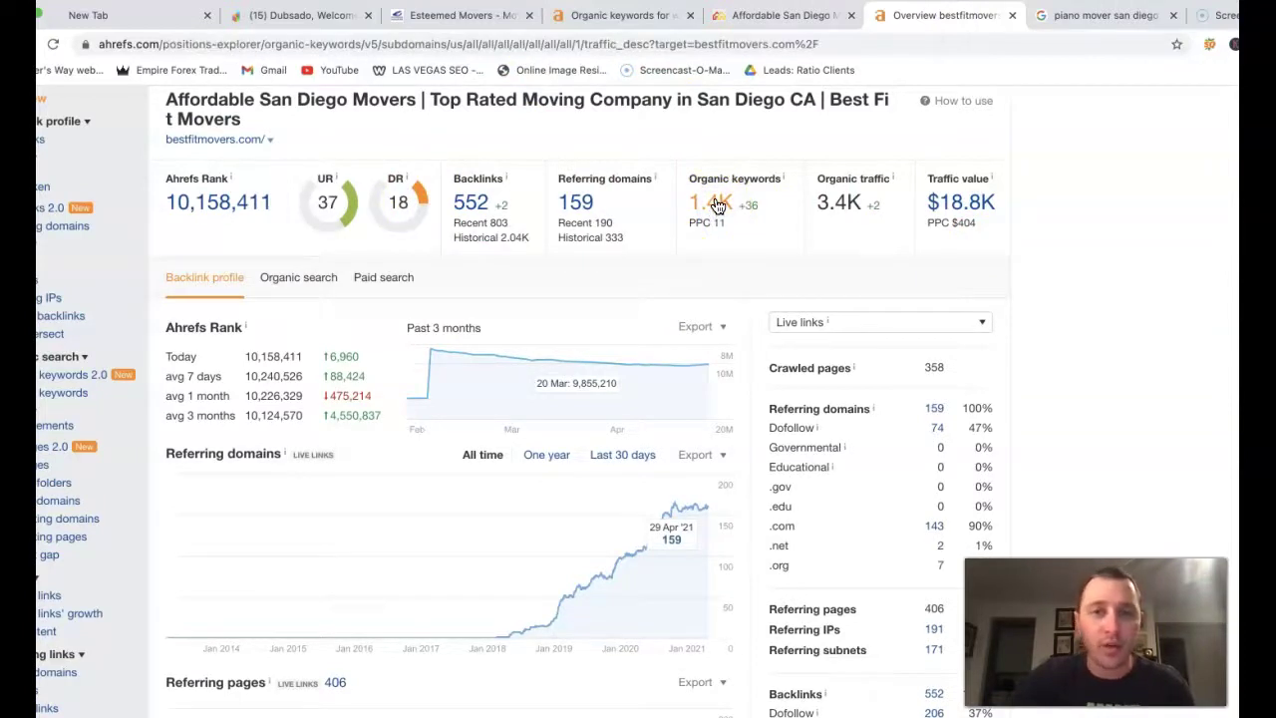
scroll(840, 249, down, 4)
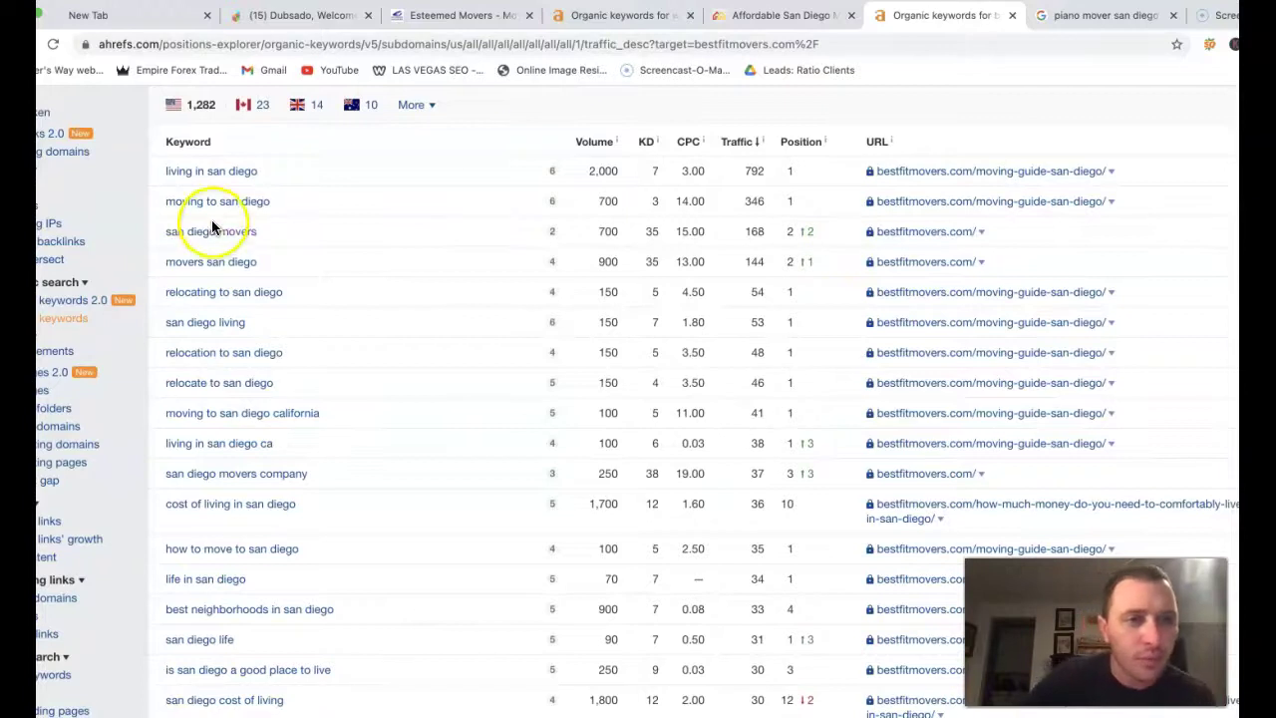
scroll(261, 264, down, 1)
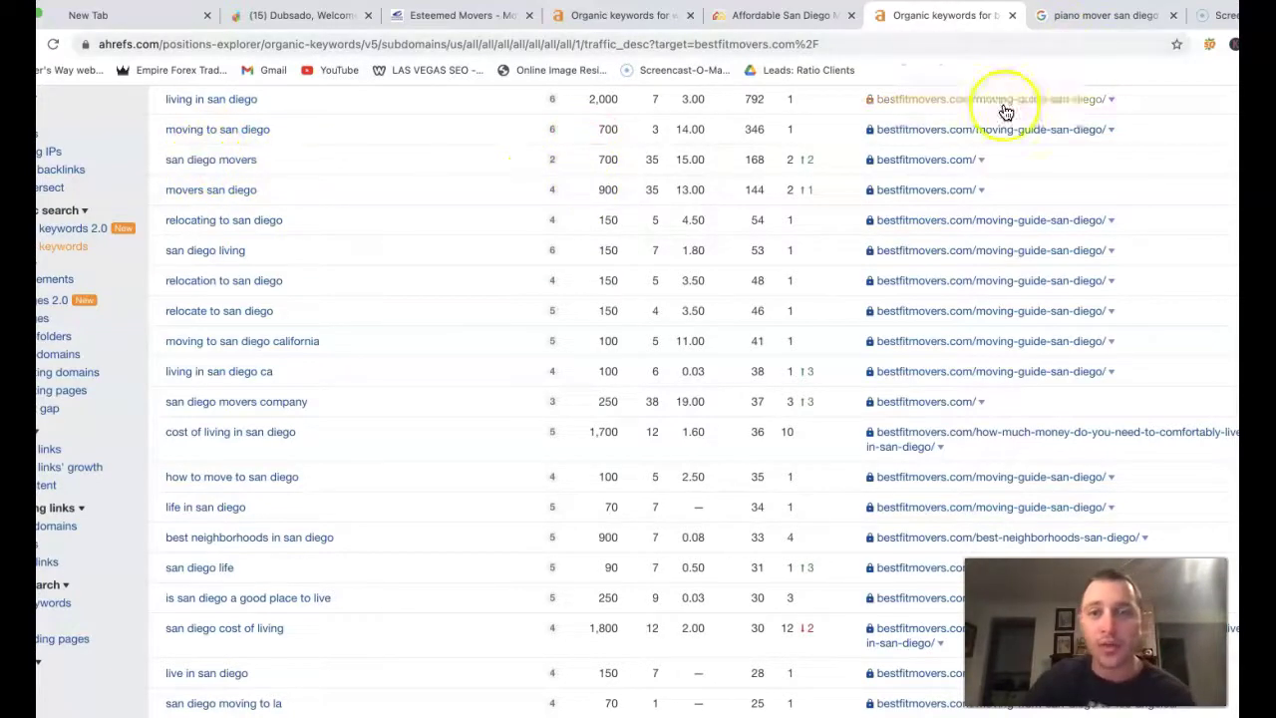
Step: Highlight the traffic estimates for the keywords "san diego movers" and "relocating to san diego"
drag(770, 174, 723, 162)
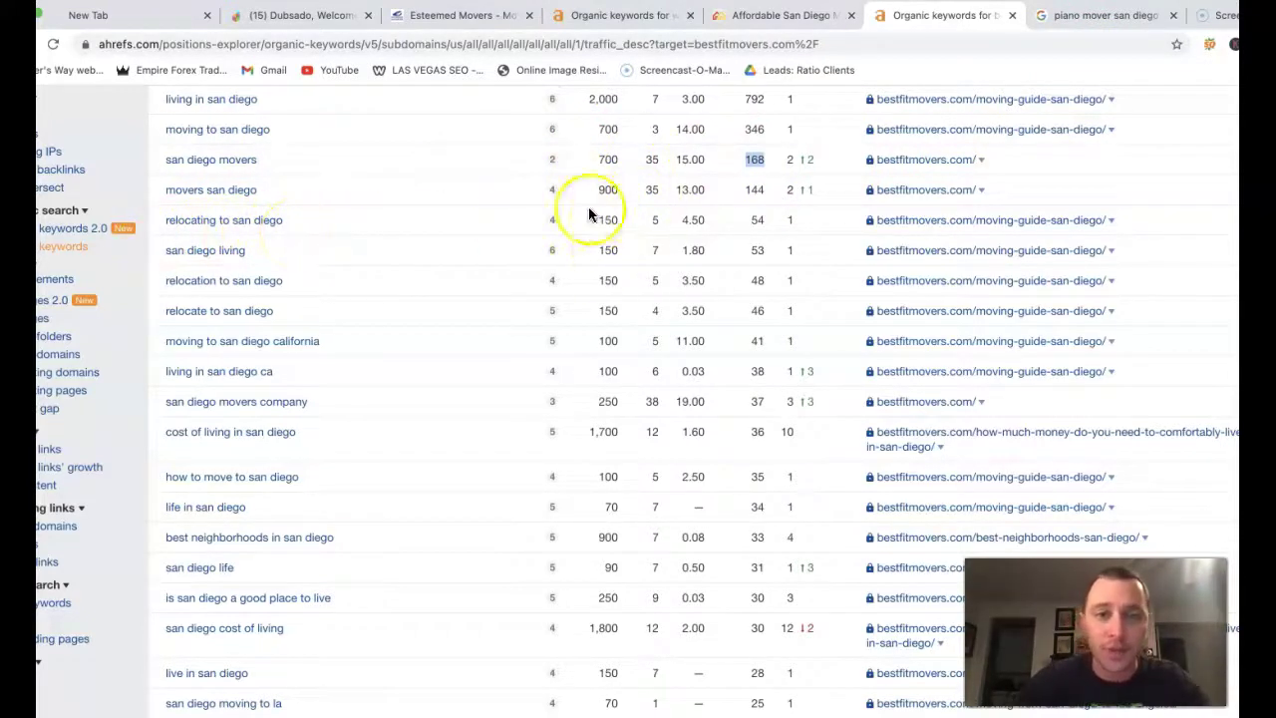
double_click(758, 221)
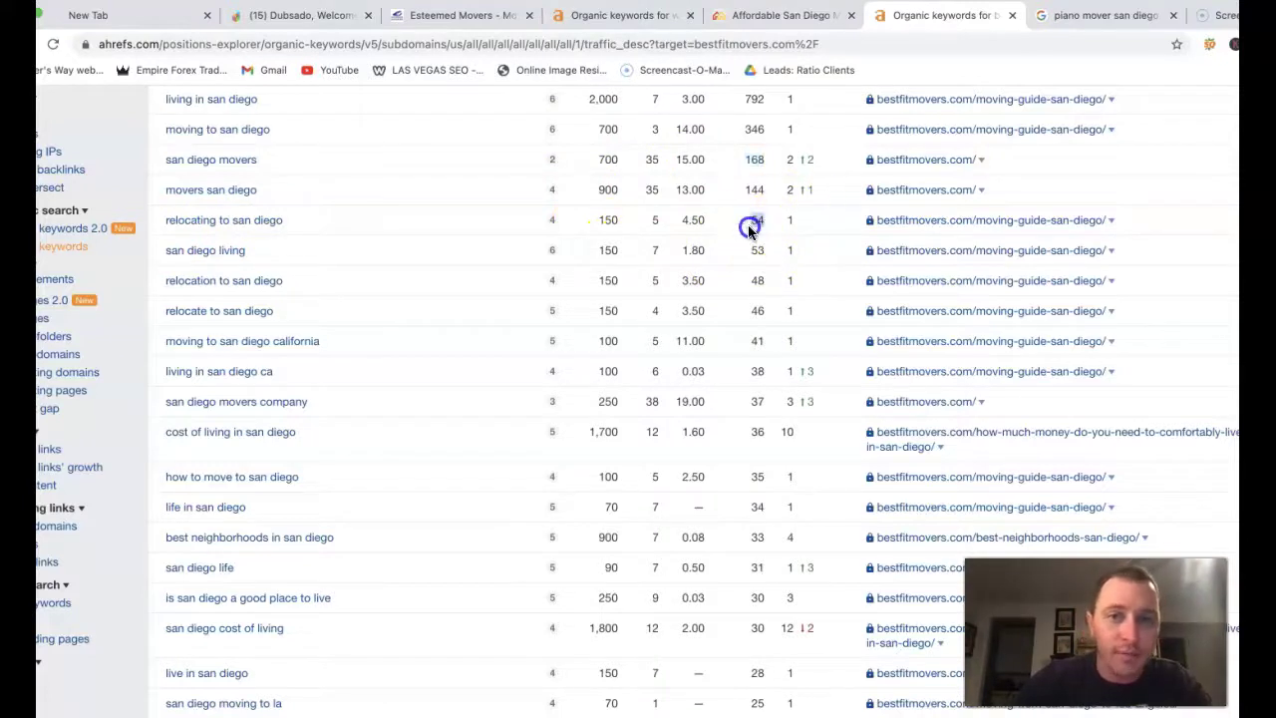
Step: Examine the lower-traffic San Diego living and moving keywords for bestfitmovers.com, and return to the start of the report
scroll(441, 411, down, 2)
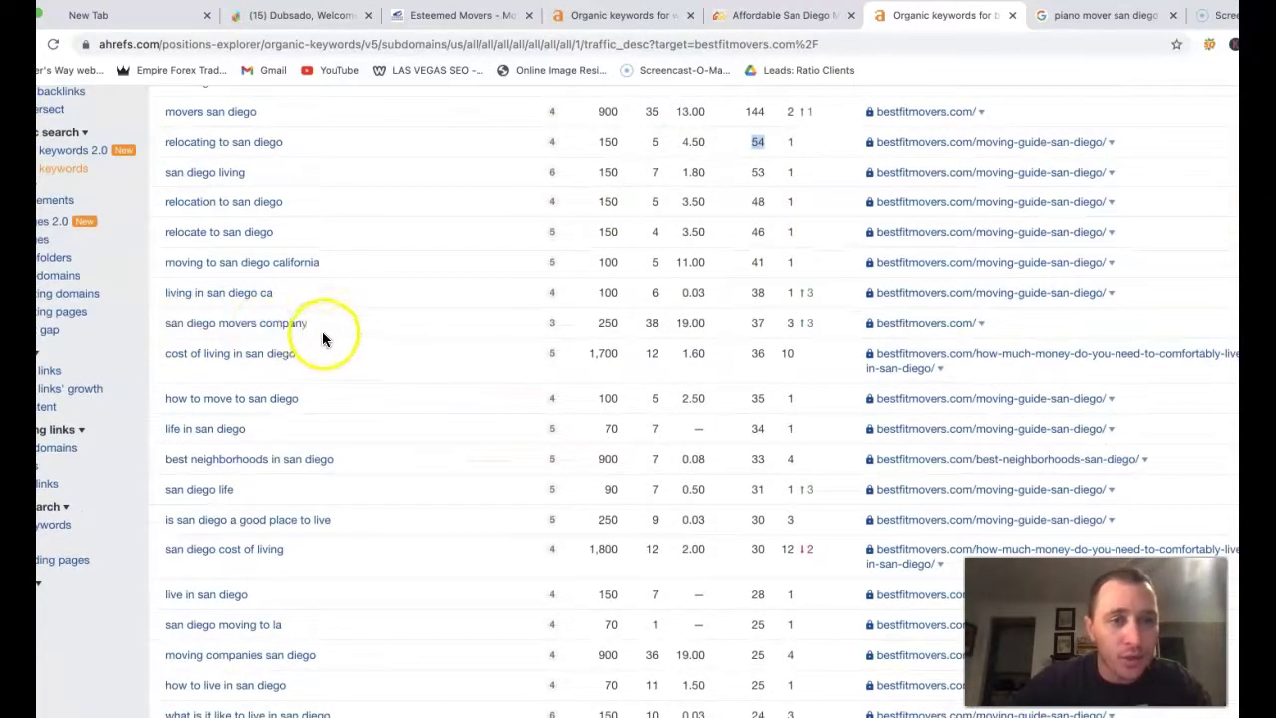
scroll(286, 474, down, 3)
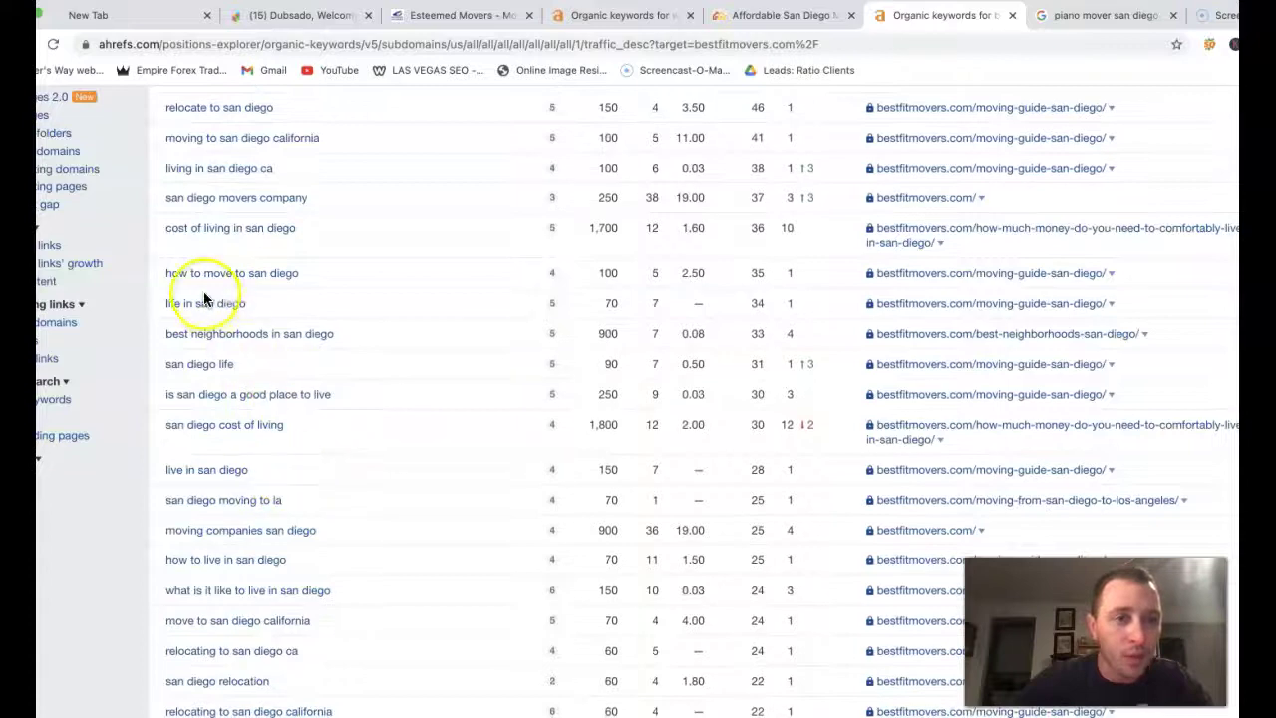
scroll(291, 431, down, 5)
scroll(291, 432, down, 7)
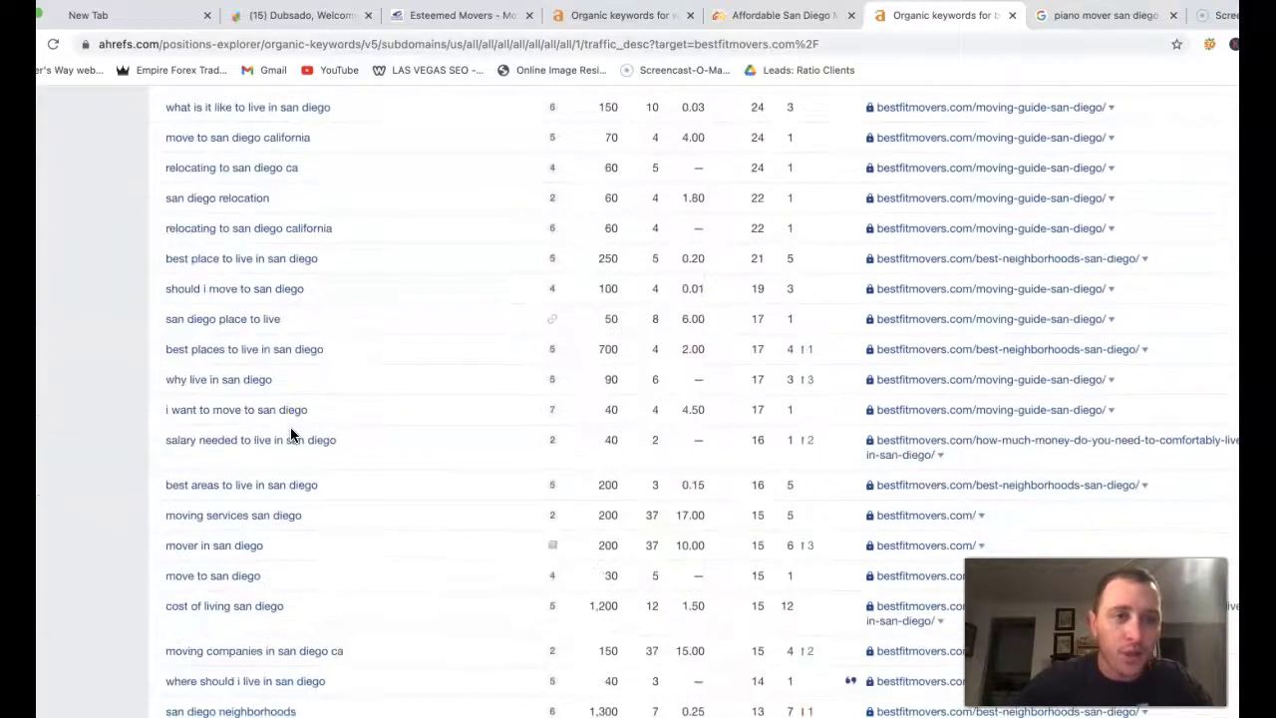
scroll(291, 431, up, 10)
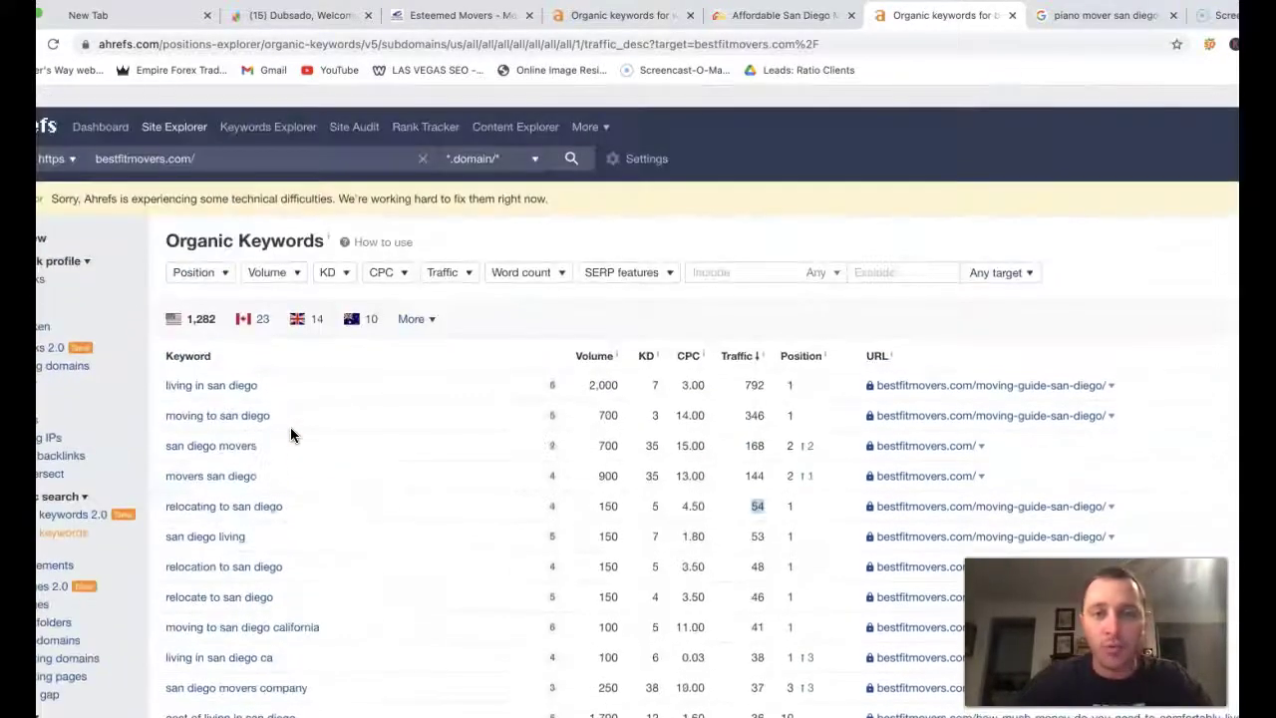